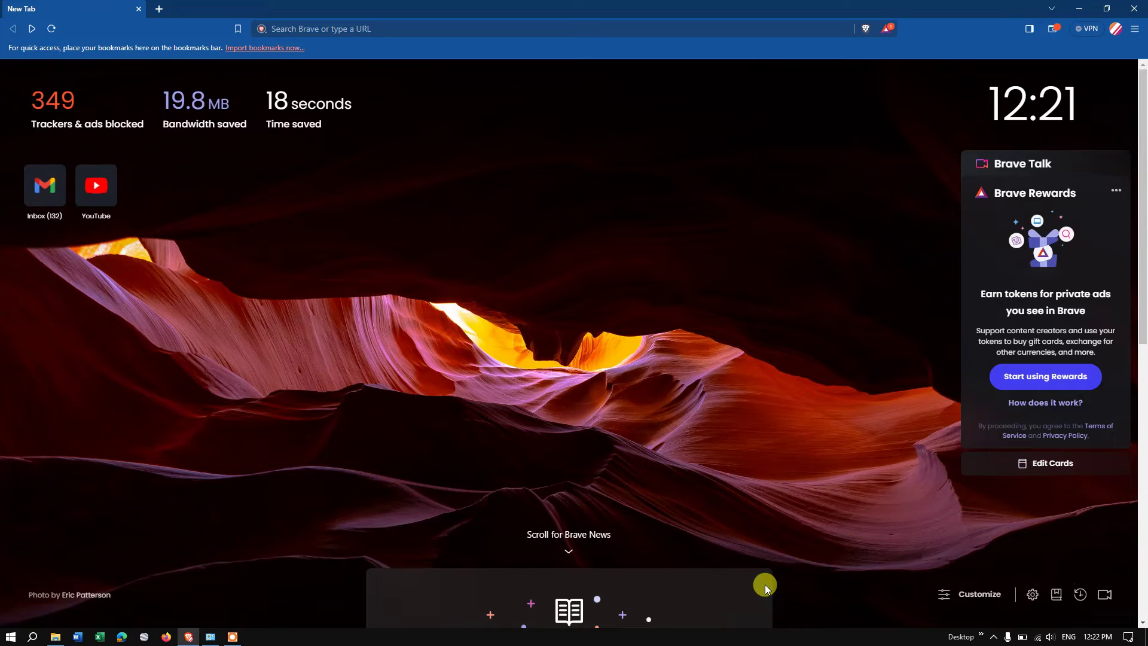
# - Search the web for 'online maps survey of india' using the 'onli' address-bar suggestion
pyautogui.click(328, 28)
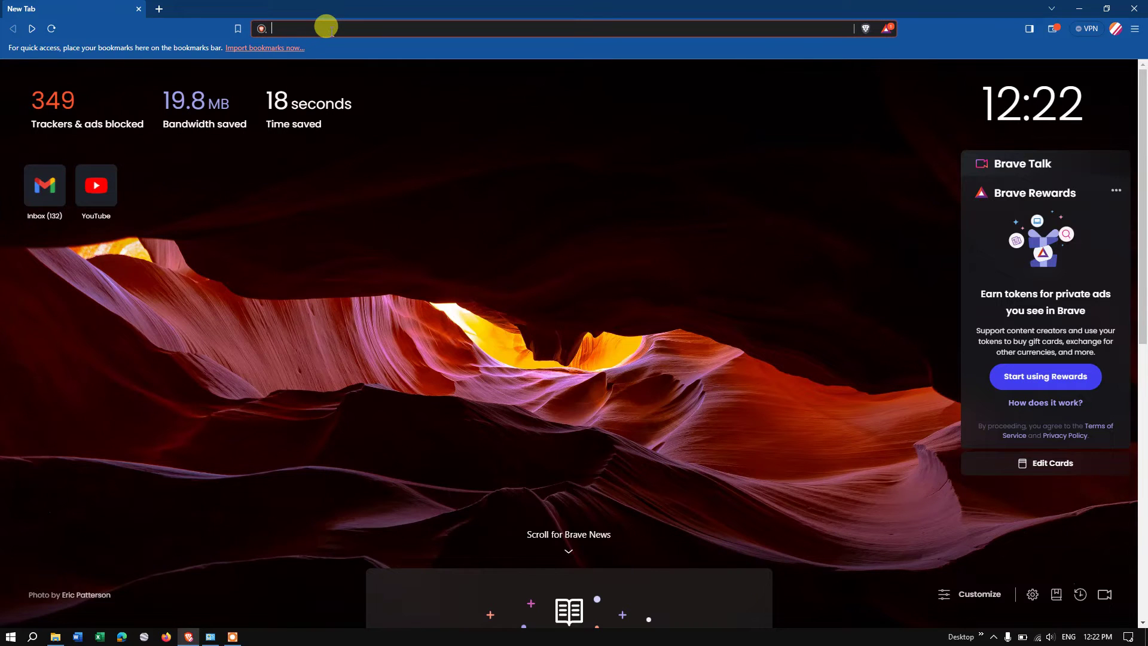
pyautogui.write('onlinemaps.surveyofindia.gov.in/Product_Specification.aspx')
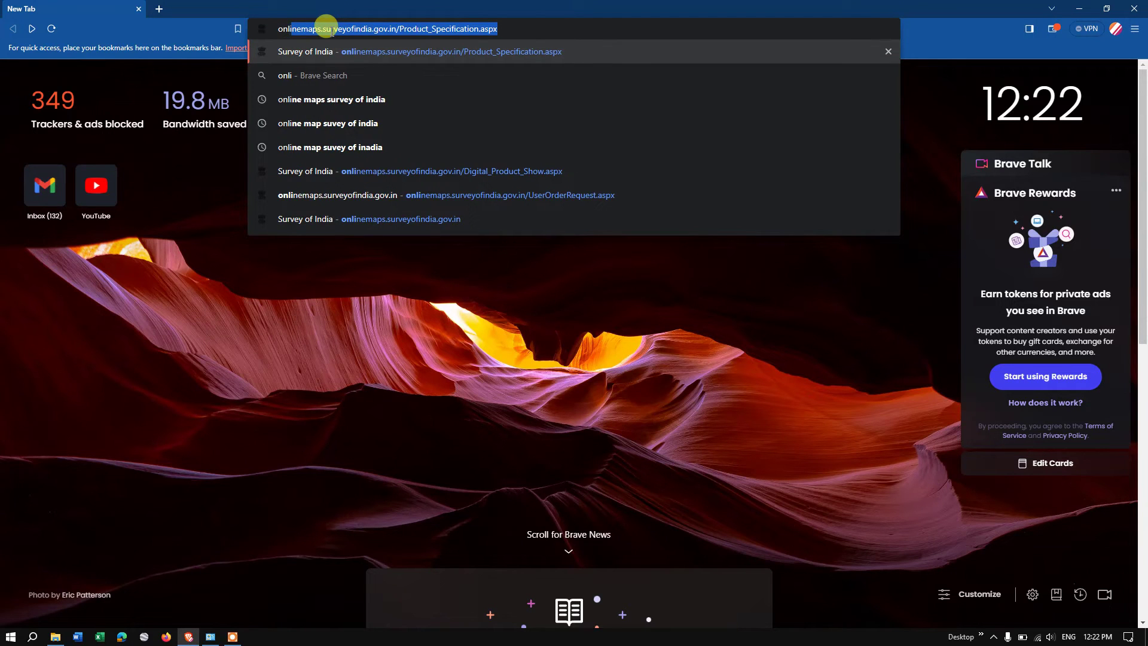
pyautogui.click(333, 103)
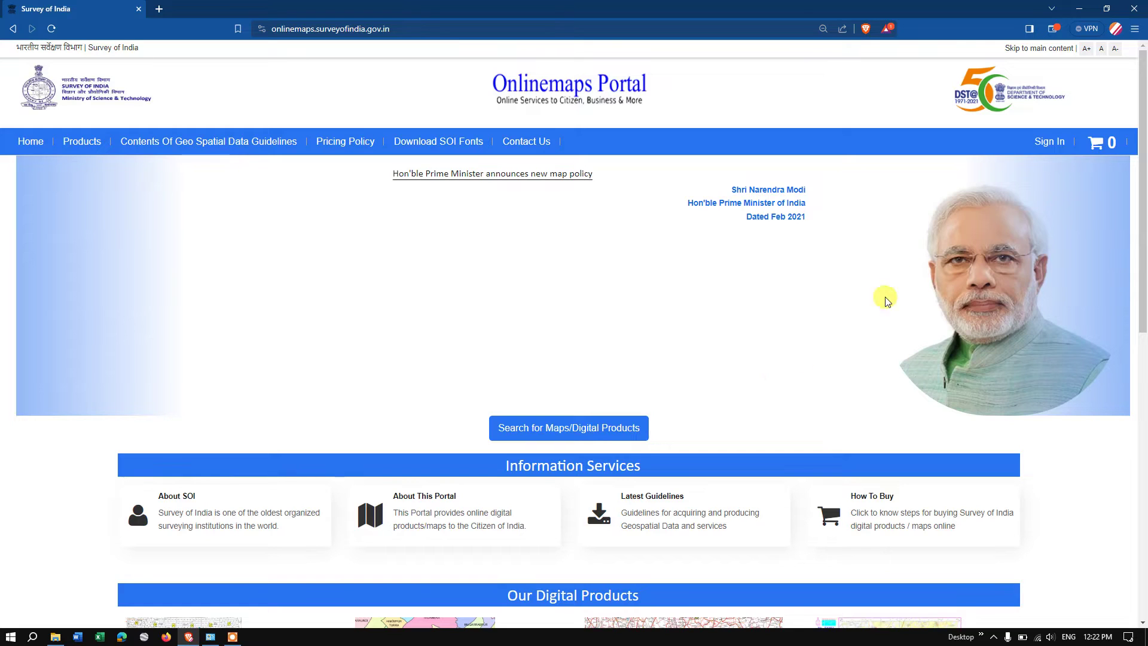
# - Go to the Onlinemaps Portal's Sign In page
pyautogui.click(1047, 141)
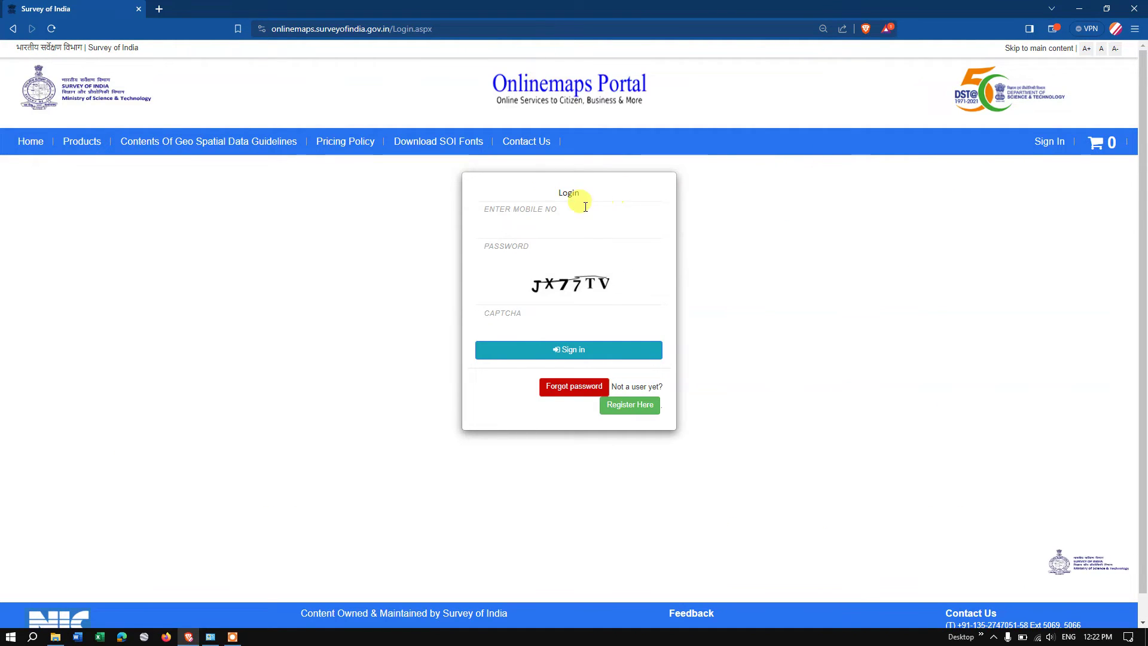
# - Log in to the portal with the registered mobile number, password and captcha
pyautogui.click(585, 206)
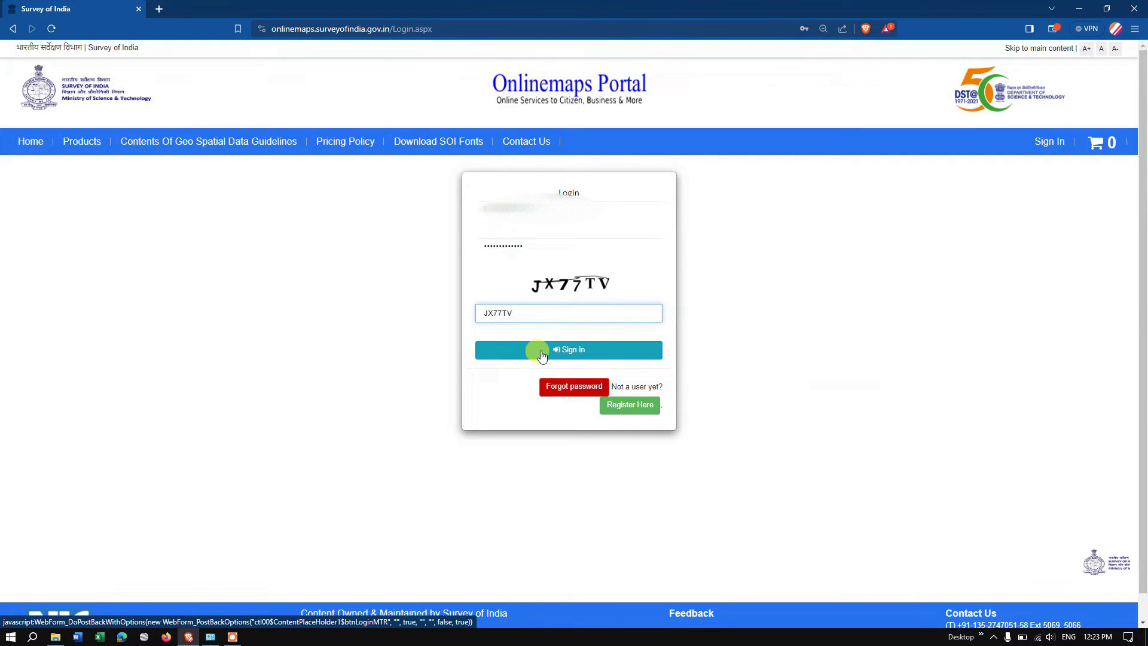
pyautogui.click(541, 353)
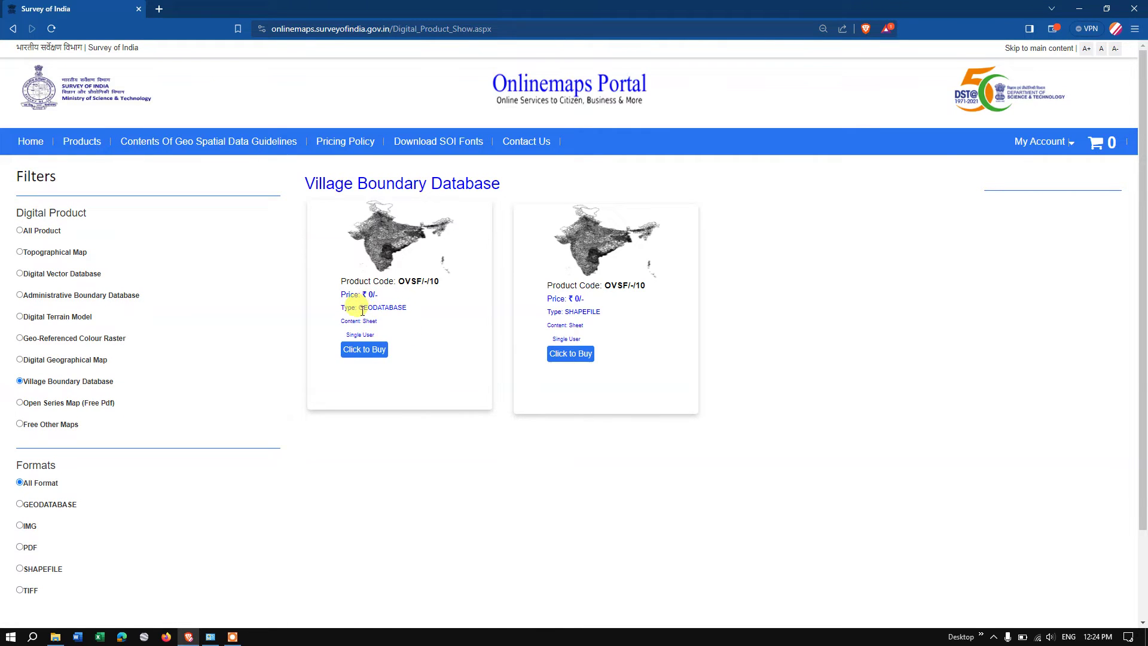
# - Compare the GEODATABASE and SHAPEFILE products and open the village boundary SHAPEFILE product
pyautogui.moveTo(362, 311); pyautogui.dragTo(419, 312)
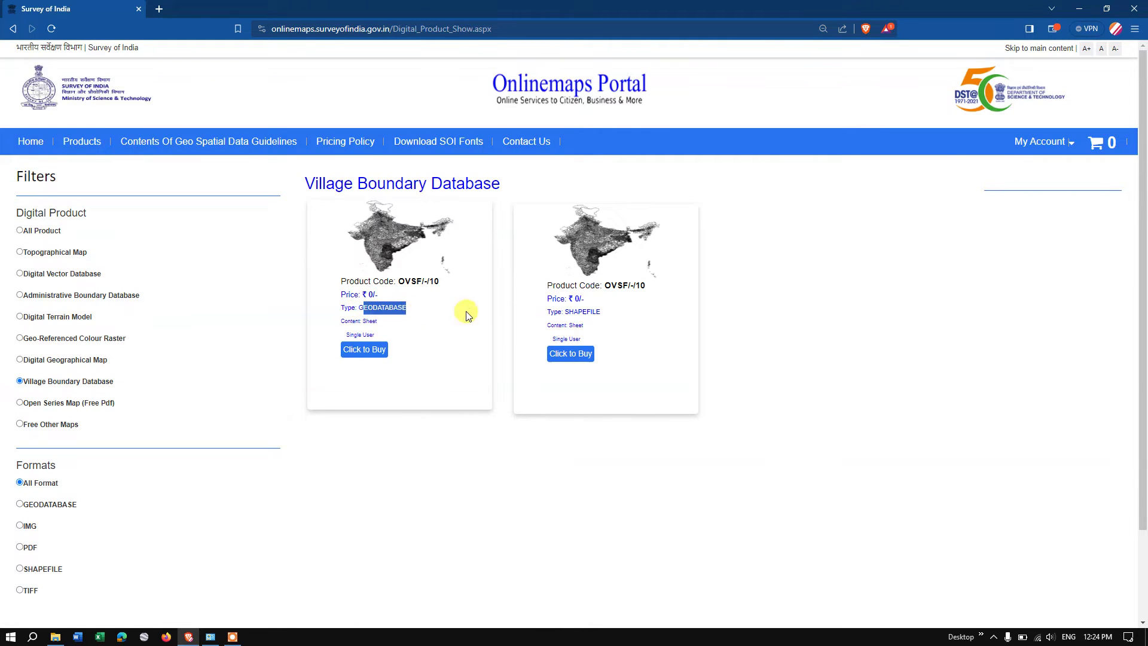
pyautogui.click(566, 308)
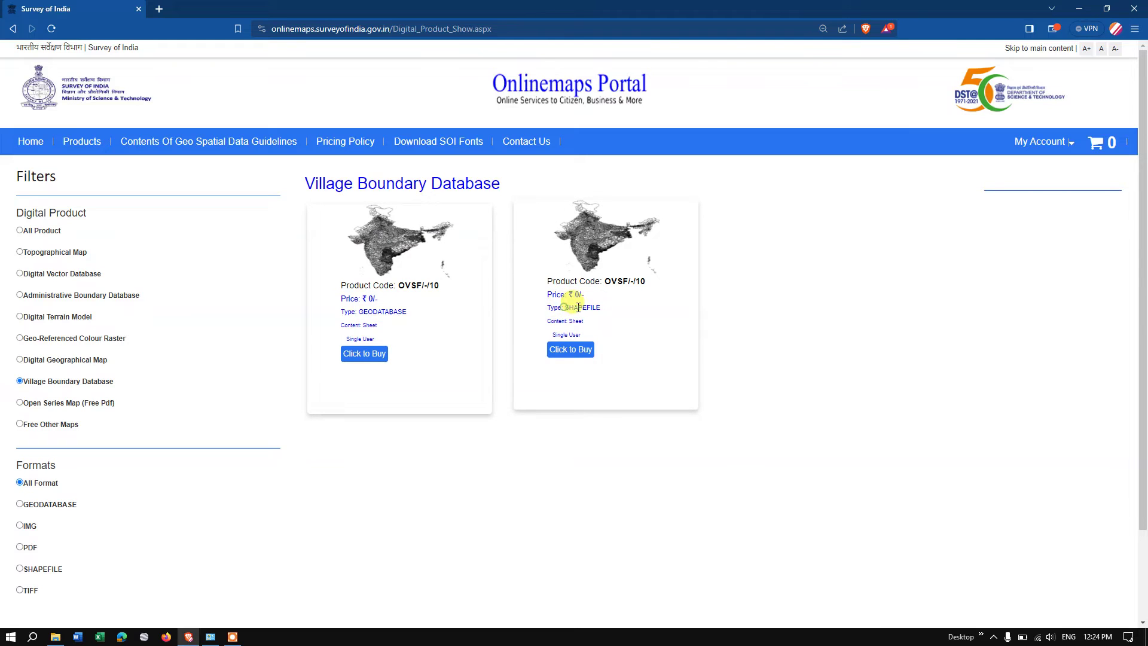
pyautogui.click(572, 350)
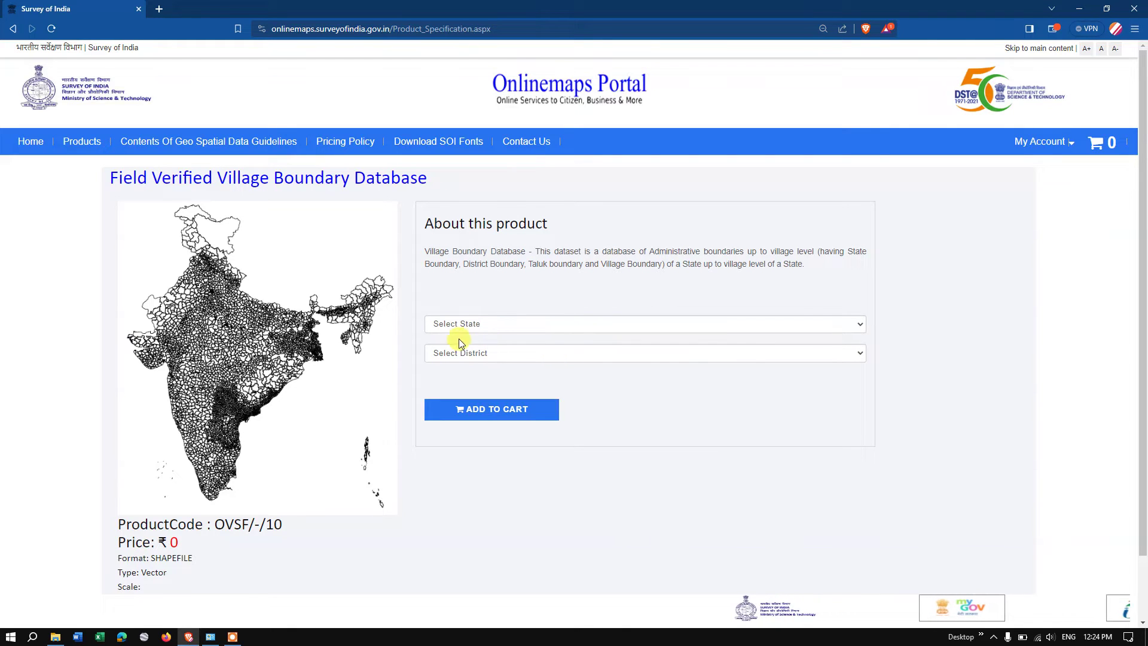
# - Choose state GOA and district SOUTH GOA for the village boundary shapefile
pyautogui.click(470, 326)
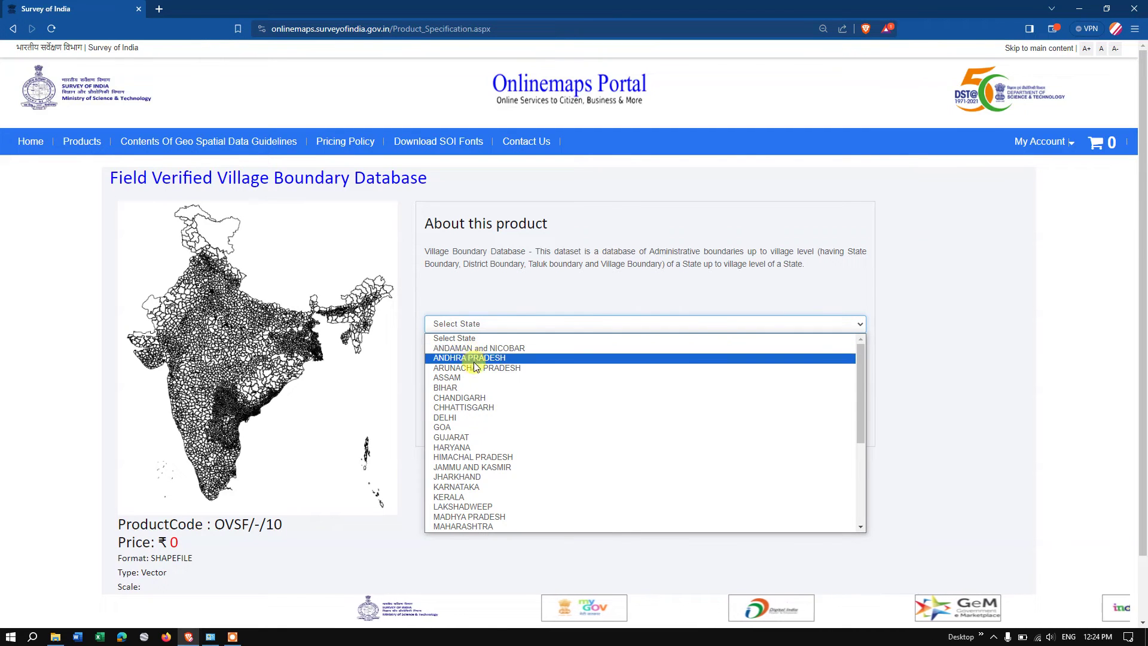
pyautogui.click(466, 427)
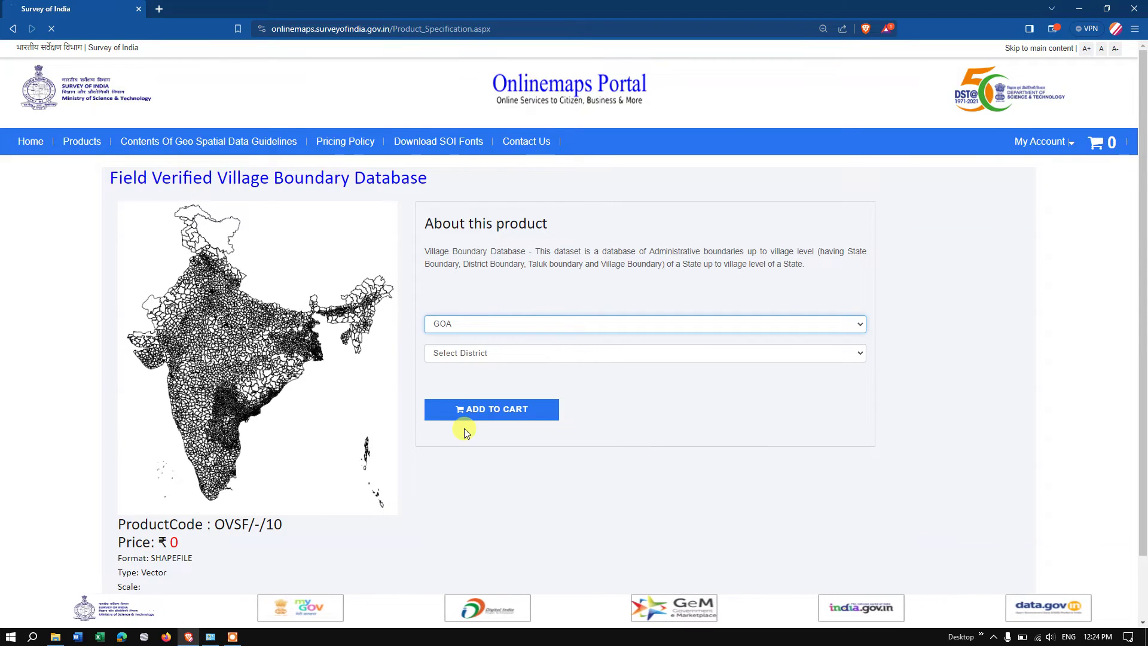
pyautogui.click(475, 354)
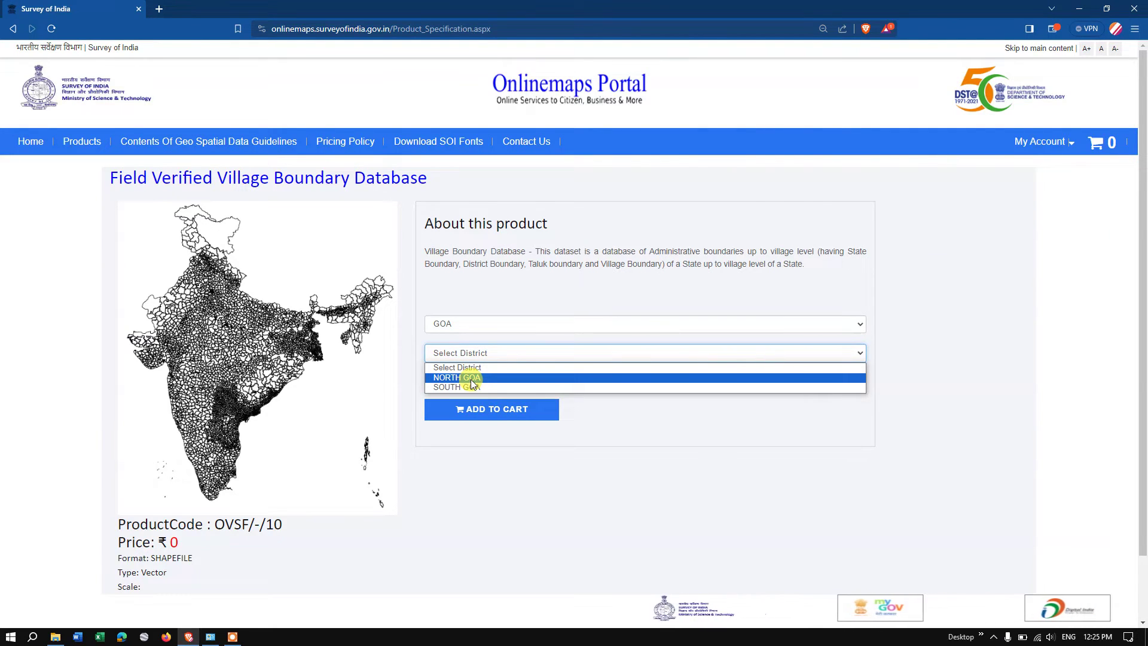
pyautogui.click(473, 387)
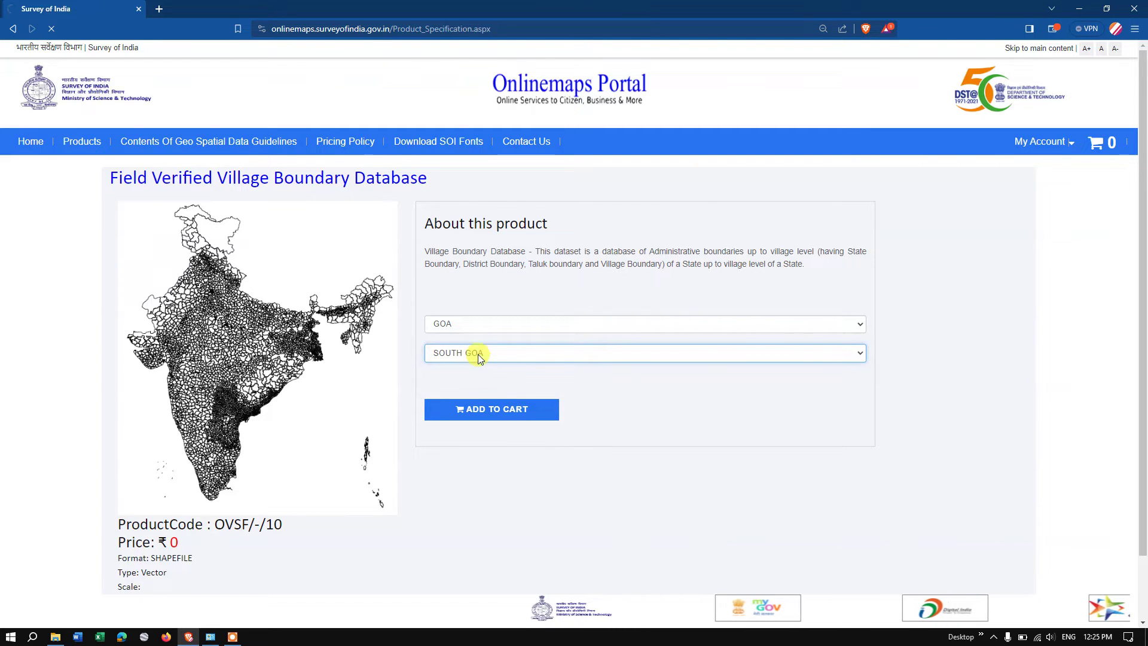
pyautogui.click(502, 413)
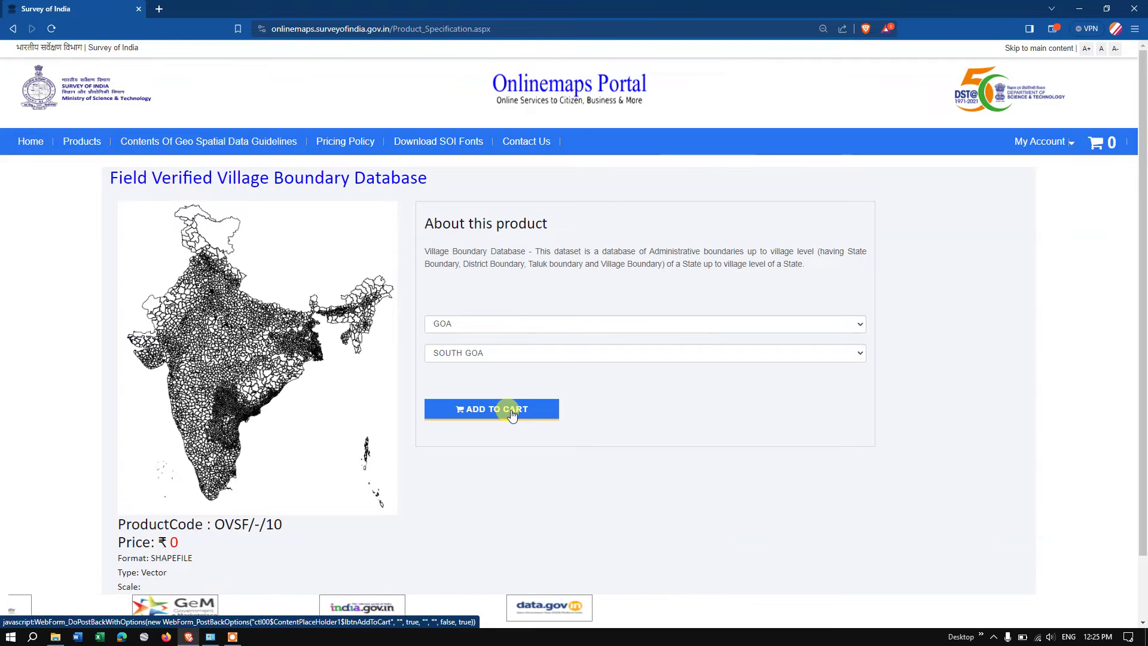
# - Add the South Goa shapefile to the cart, check its SHAPEFILE/GOA/SOUTH GOA details, and place the order
pyautogui.click(512, 413)
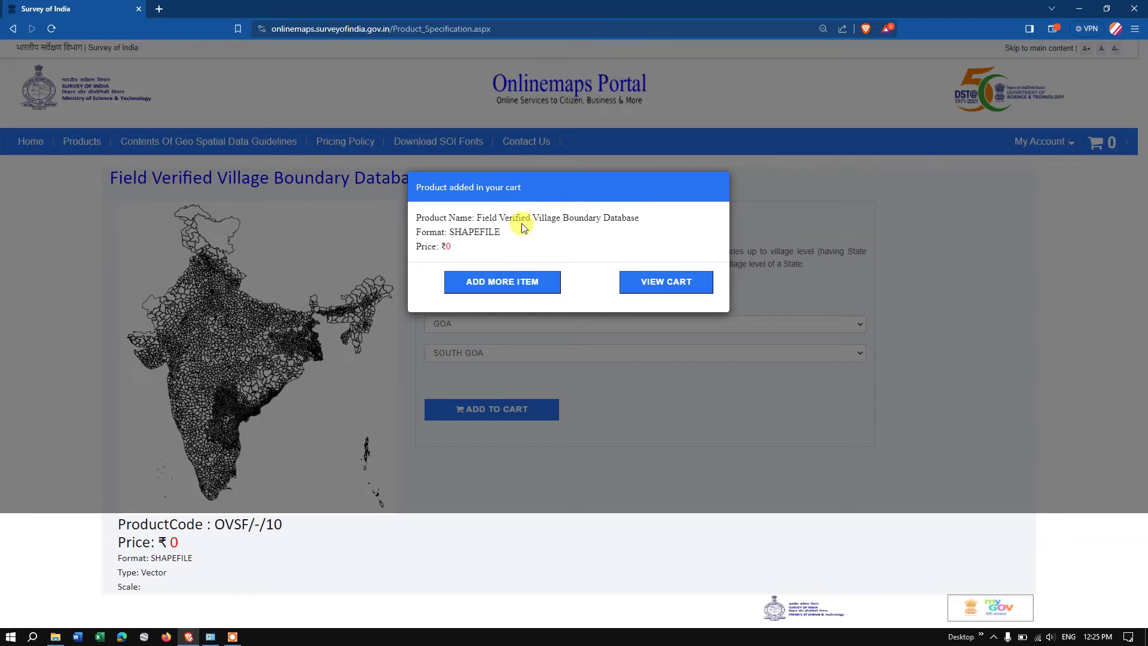
pyautogui.click(654, 287)
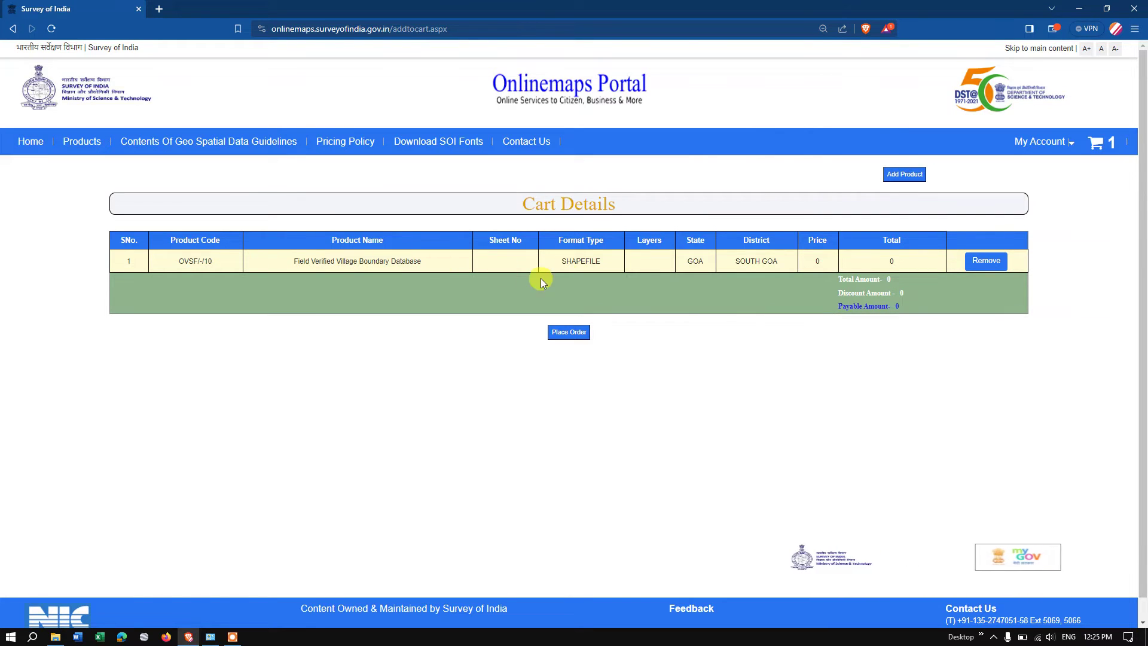
pyautogui.doubleClick(594, 264)
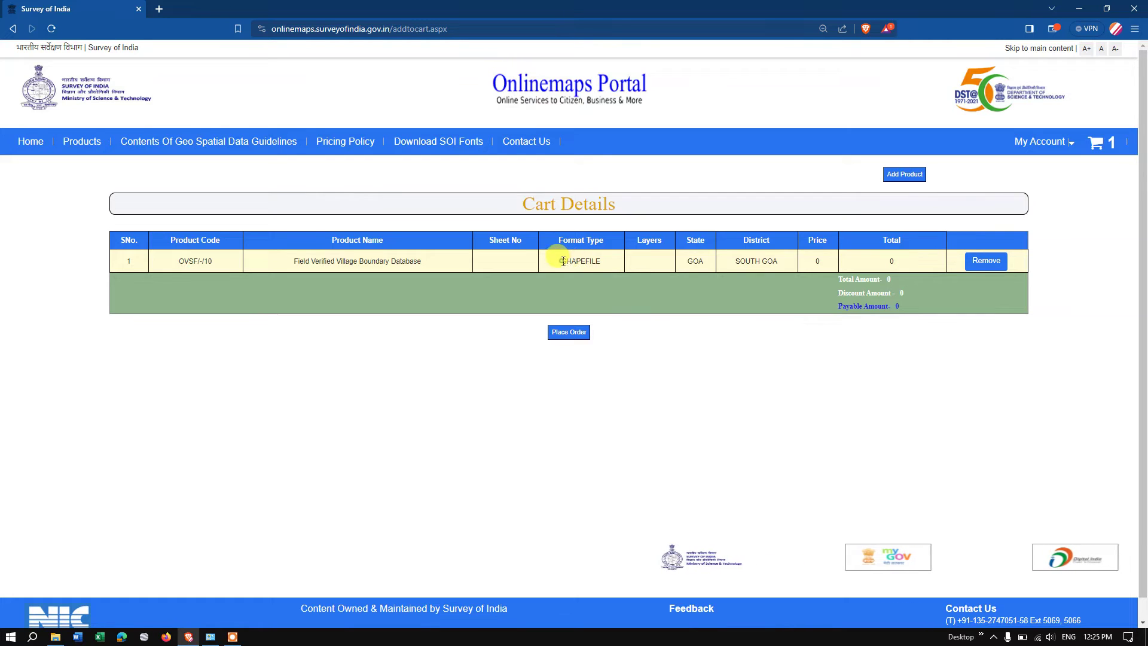
pyautogui.doubleClick(695, 262)
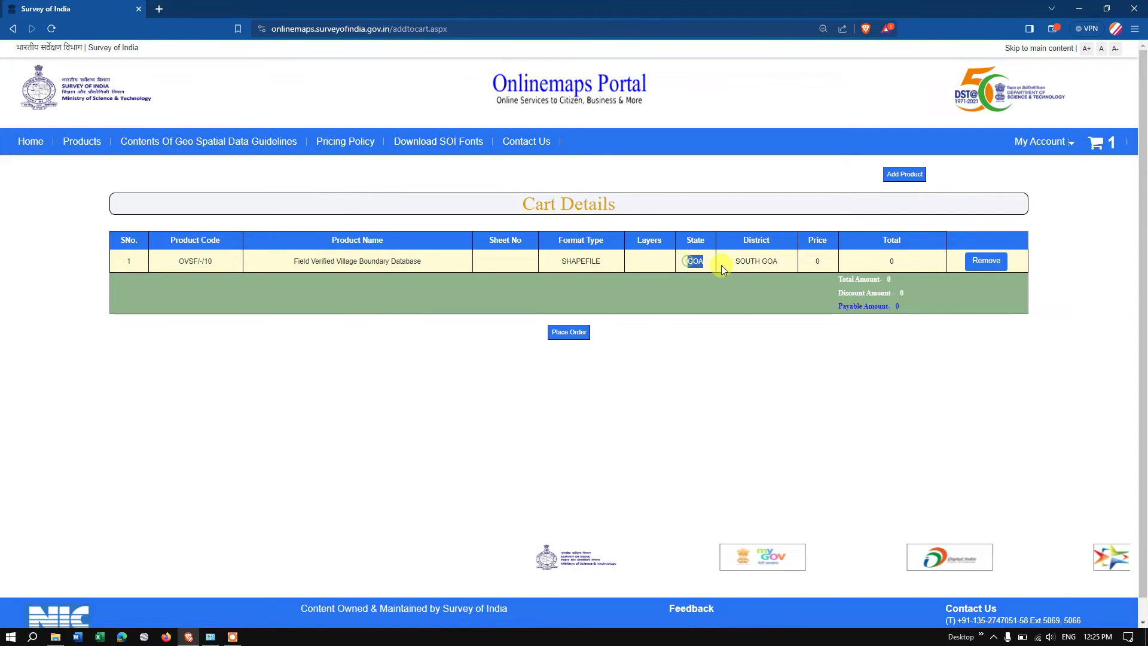
pyautogui.moveTo(736, 264); pyautogui.dragTo(806, 263)
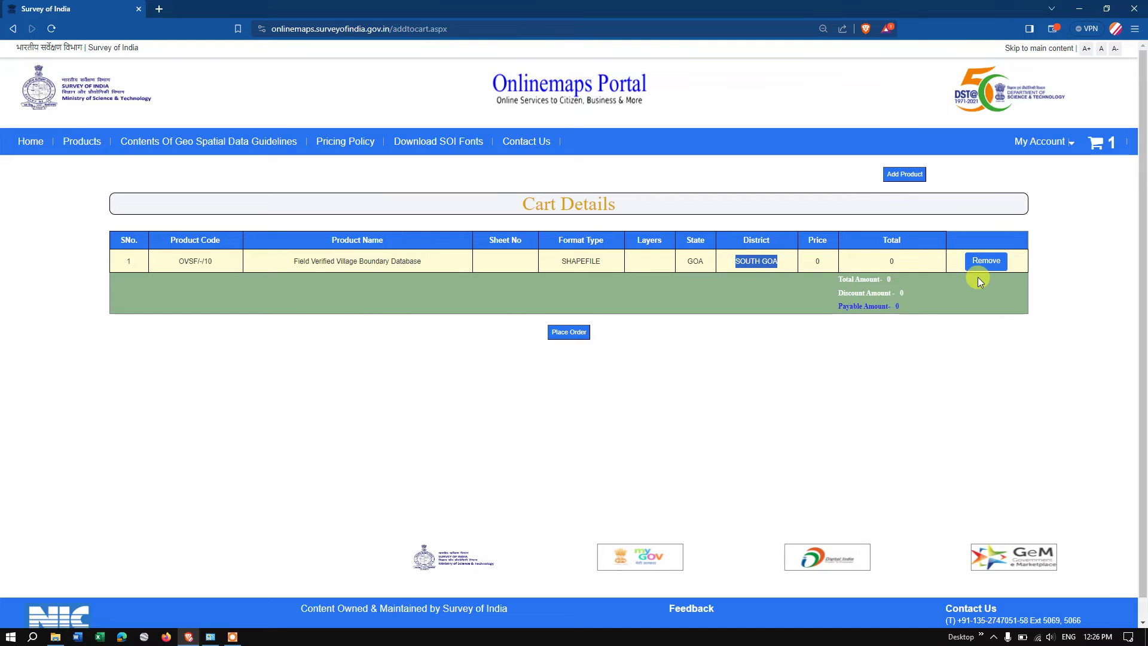
pyautogui.click(586, 333)
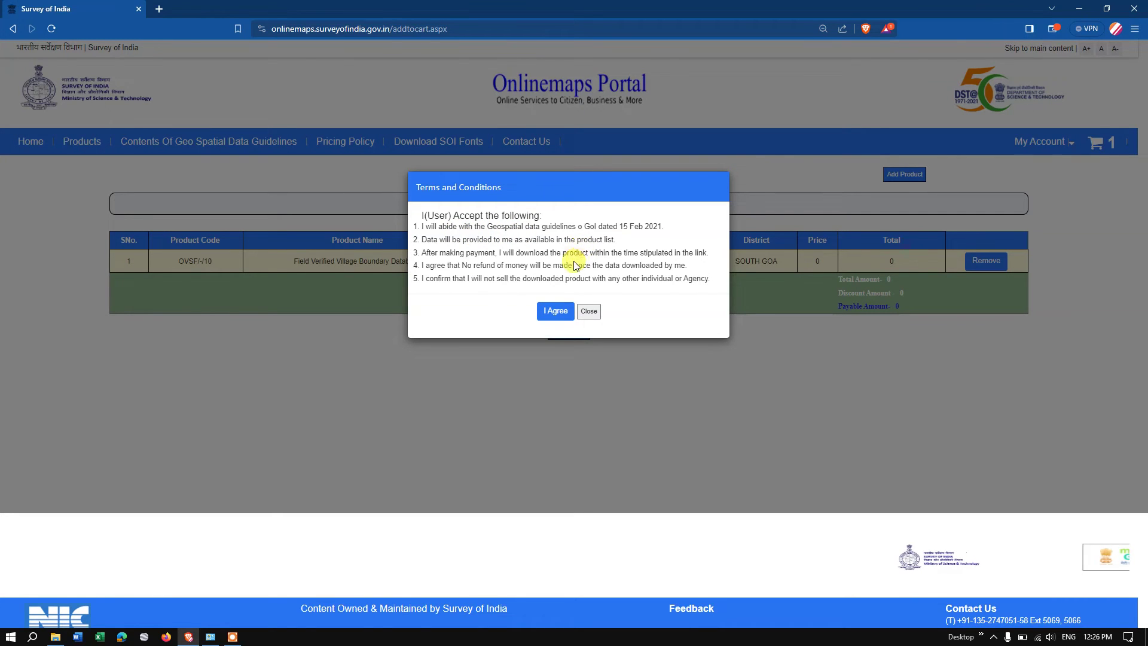
# - Accept the terms, request the South Goa shapefile, and generate its download link
pyautogui.click(555, 312)
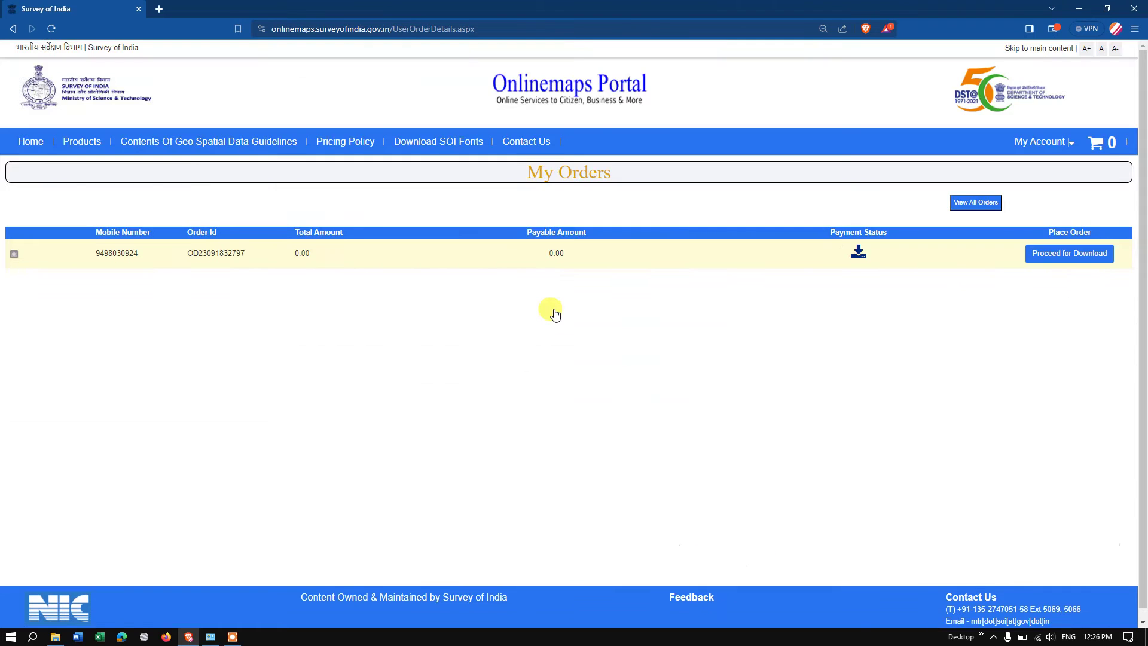
pyautogui.click(1069, 254)
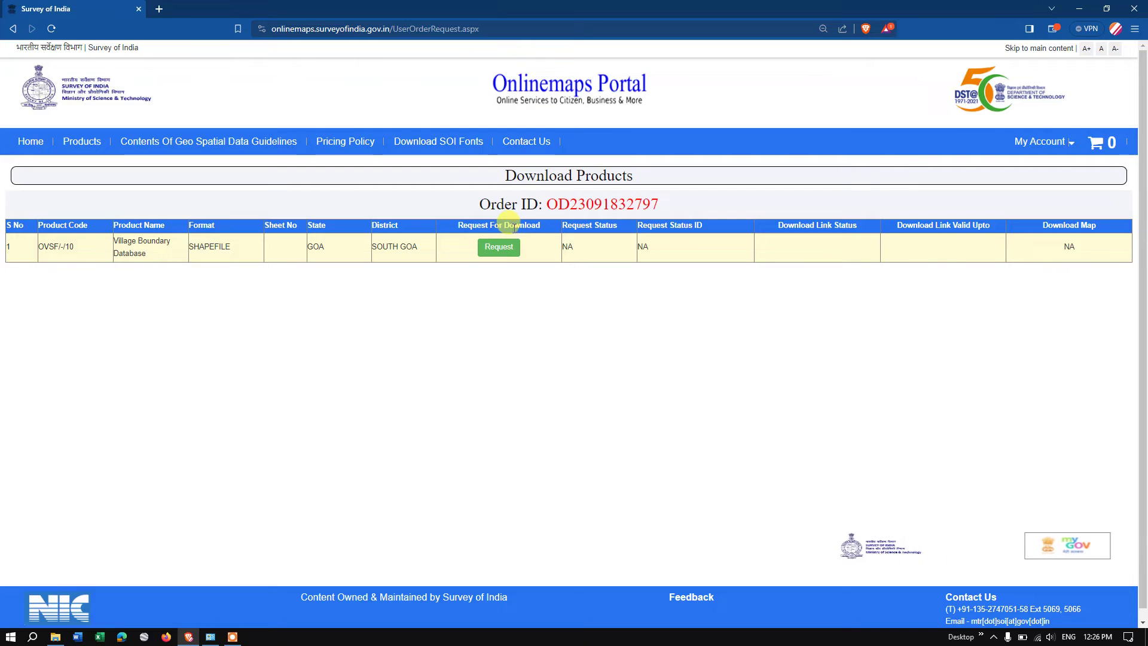
pyautogui.click(500, 249)
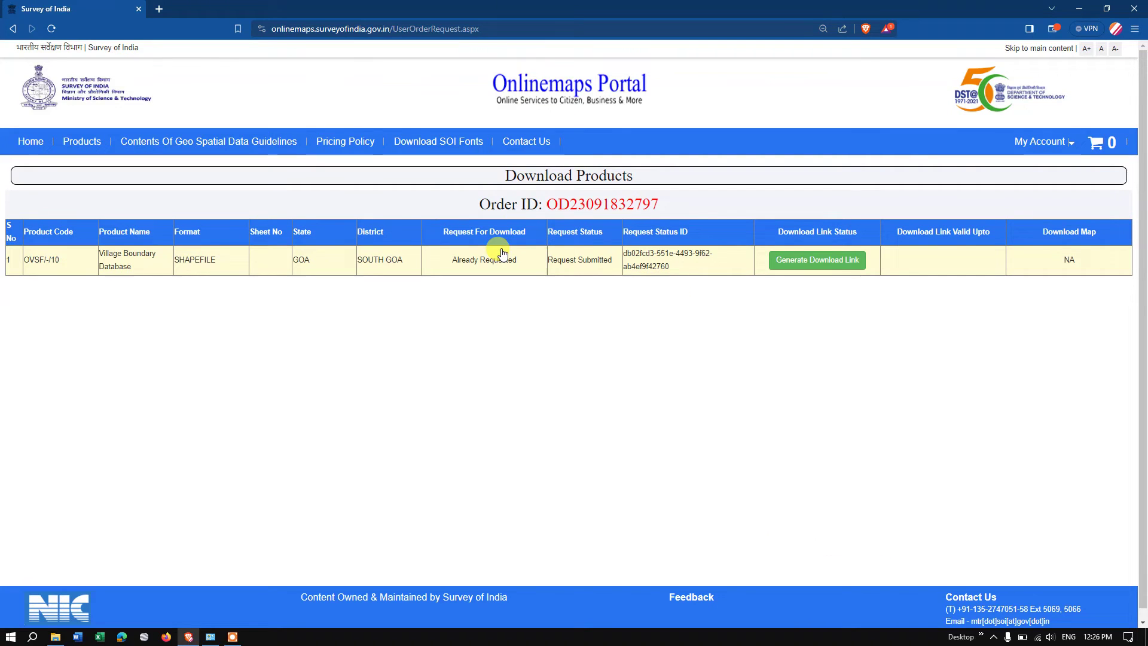
pyautogui.click(819, 261)
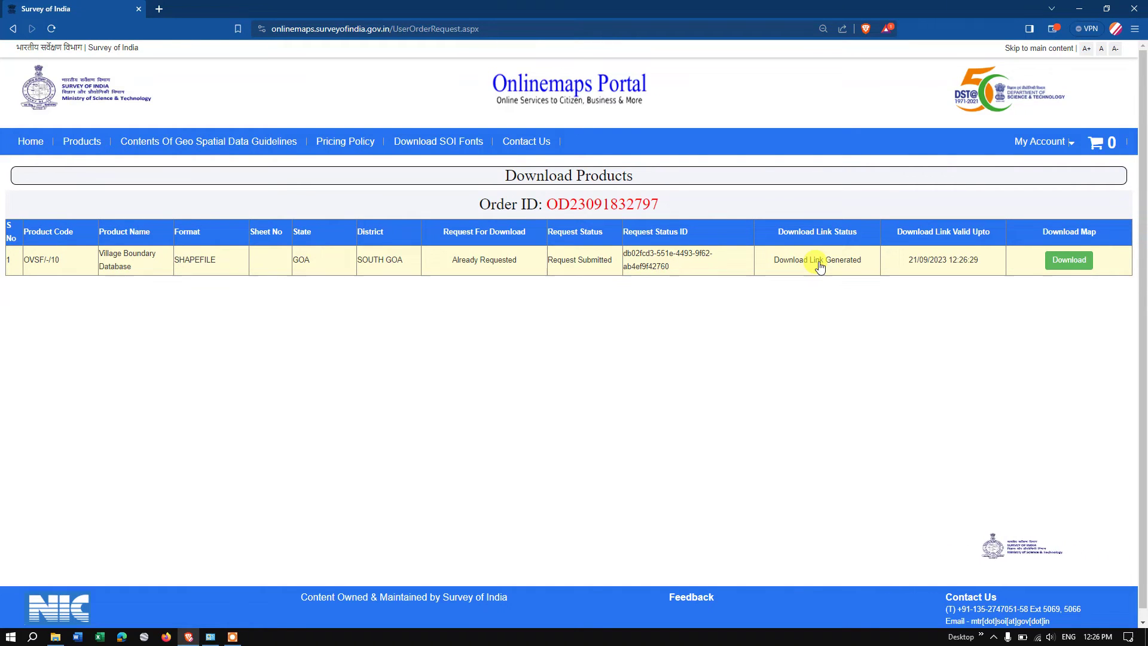
# - Save Village Boundary Database.zip to Downloads and show it in its folder
pyautogui.click(1077, 264)
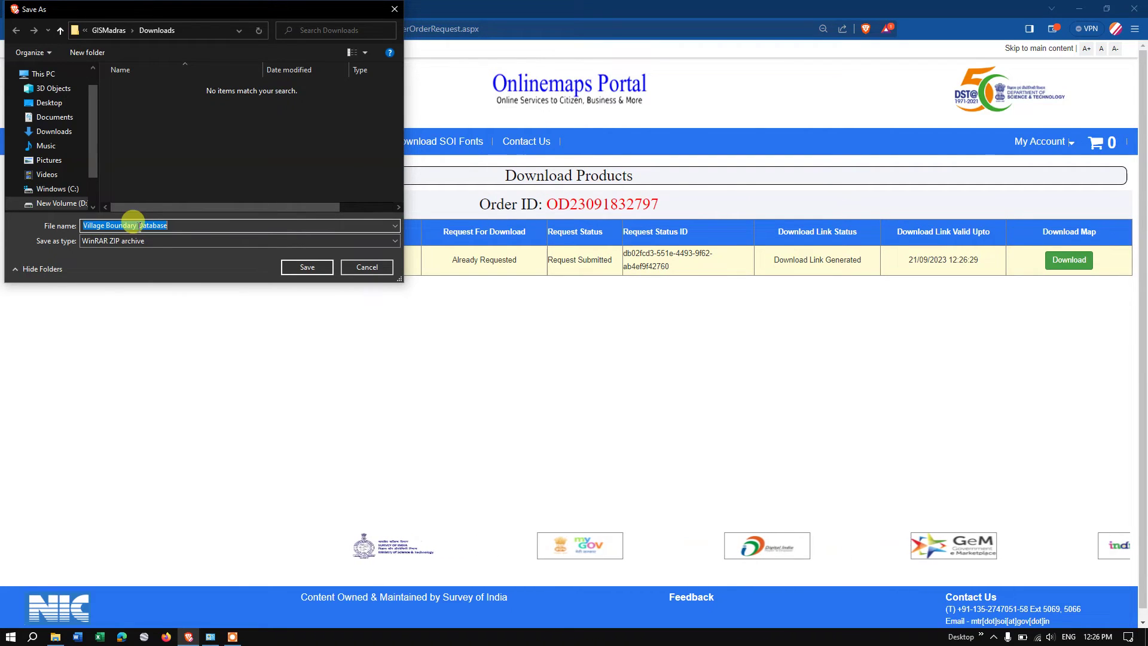
pyautogui.click(304, 266)
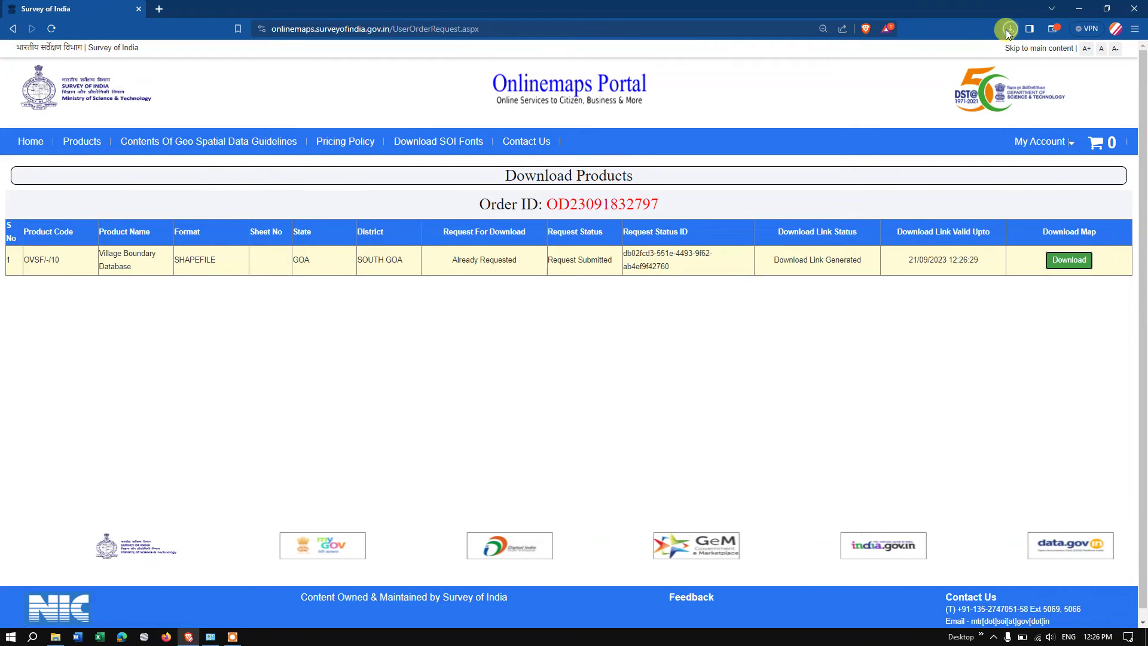
pyautogui.click(1009, 30)
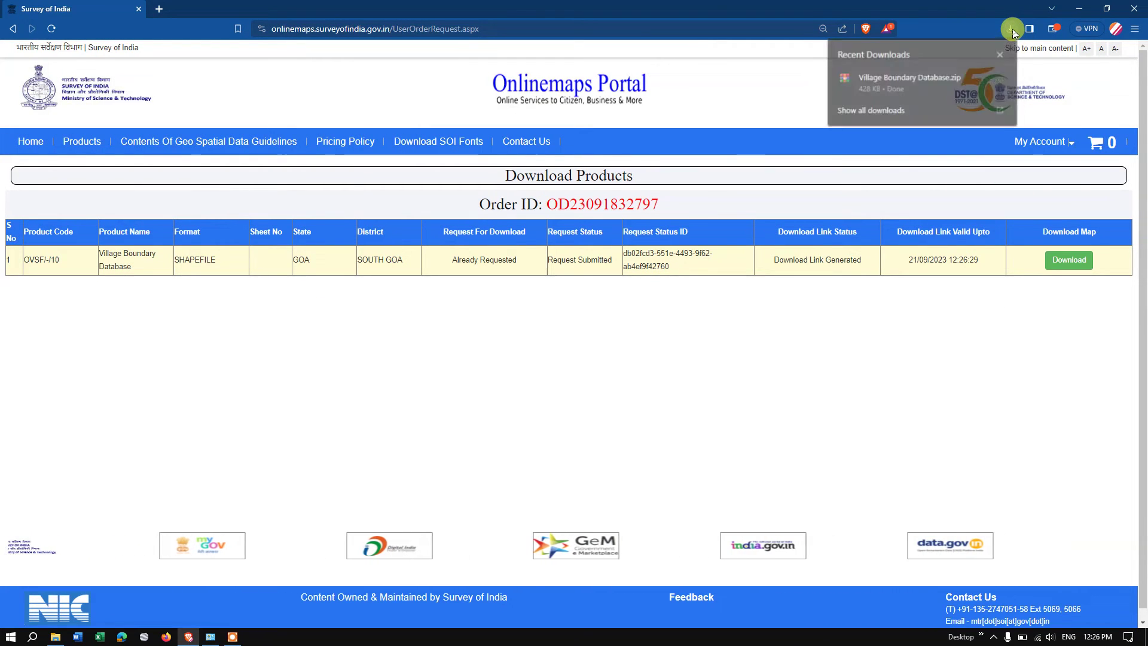
pyautogui.moveTo(964, 91)
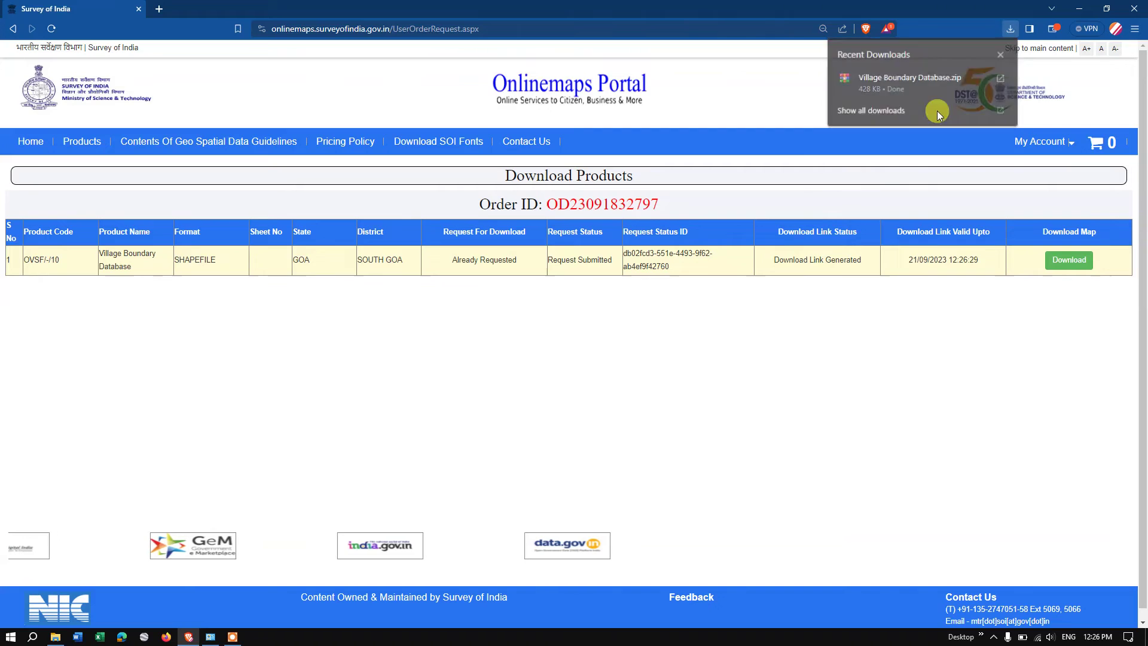
pyautogui.click(663, 333)
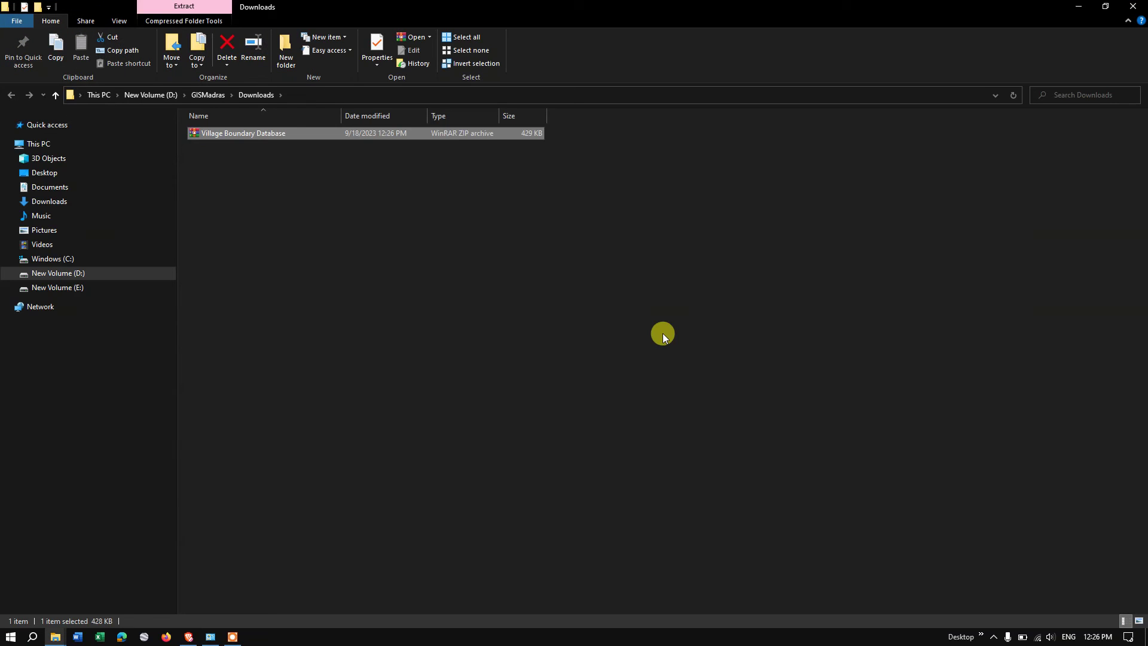
# - Extract the zip in place and refresh to list the SOUTH_GOA .shp, .dbf, .shx, .prj files
pyautogui.rightClick(443, 139)
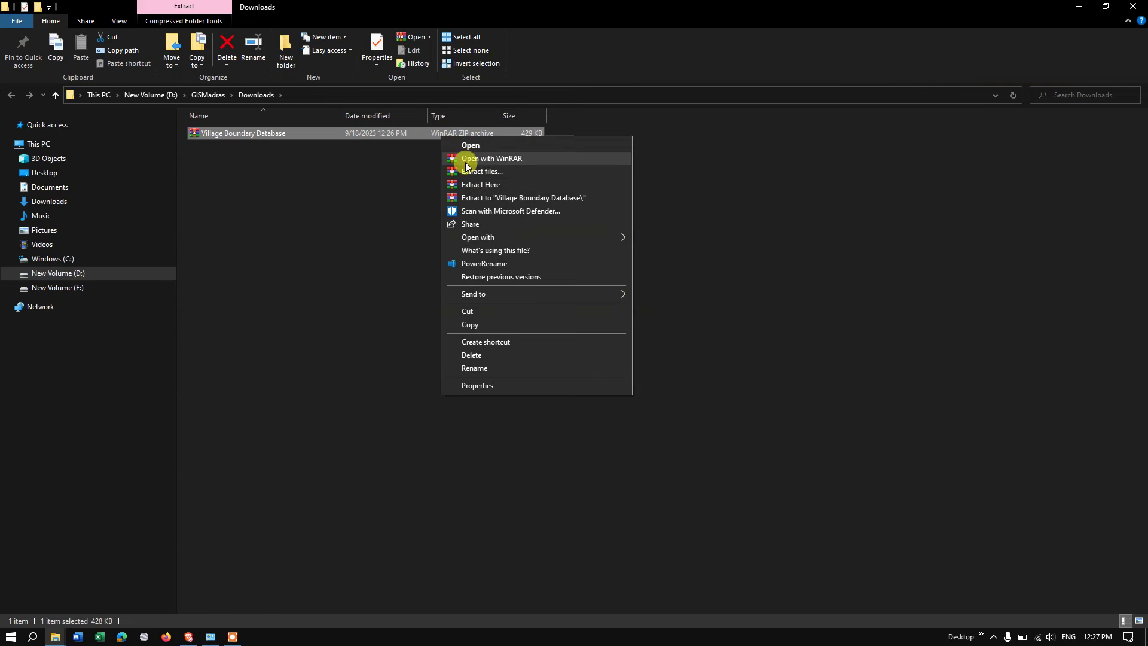
pyautogui.click(479, 179)
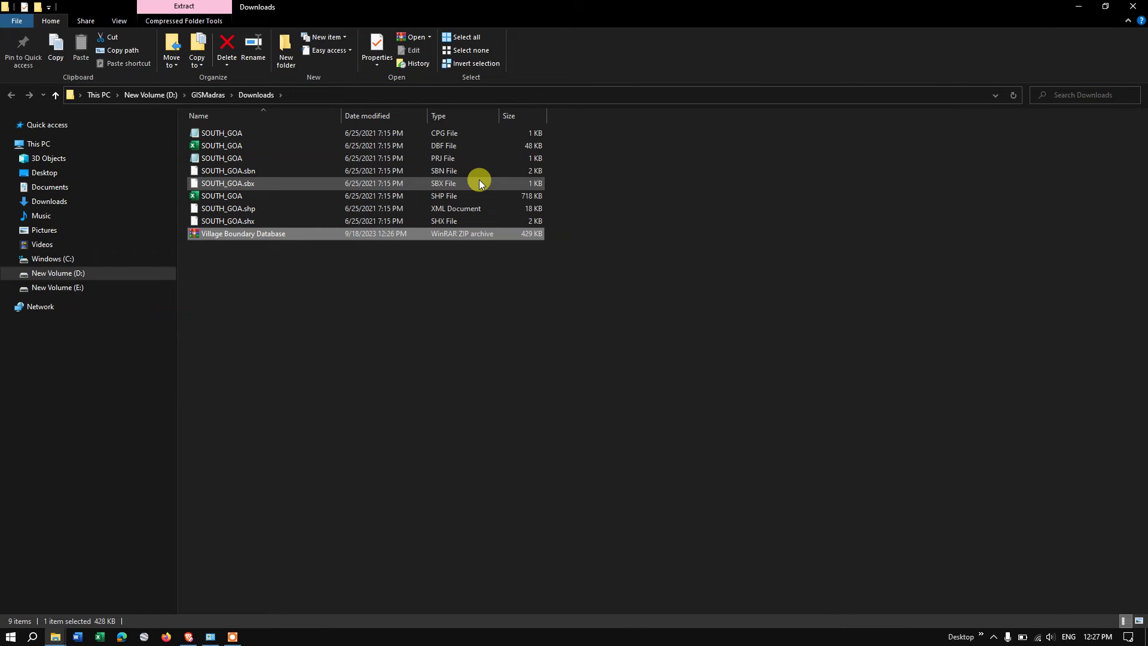
pyautogui.rightClick(453, 264)
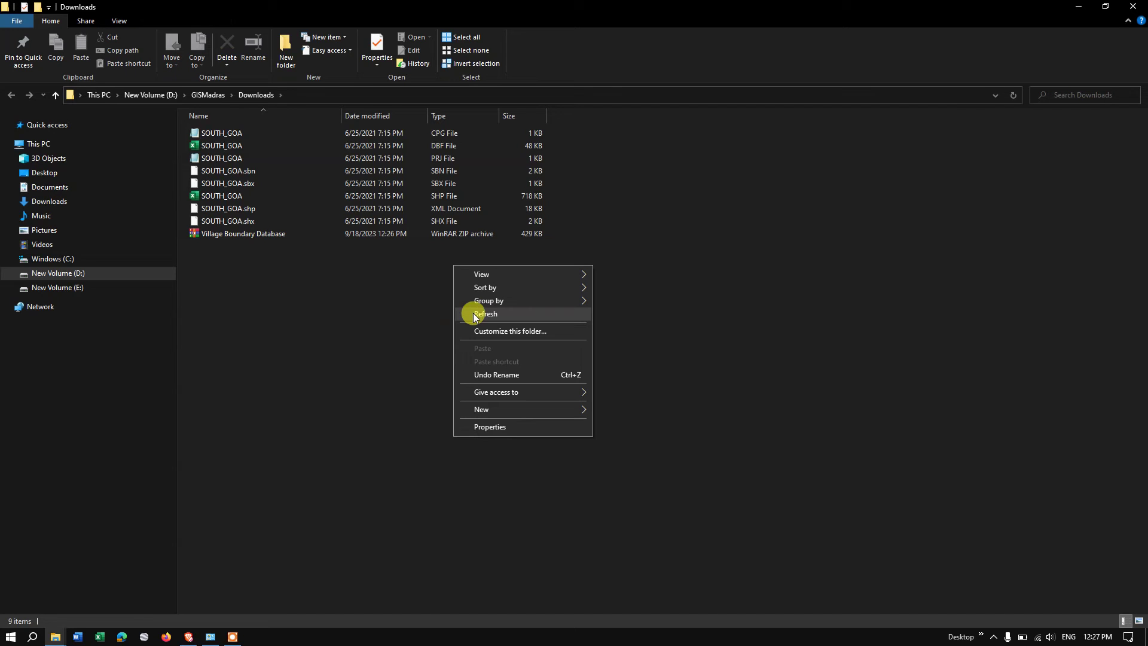
pyautogui.click(473, 315)
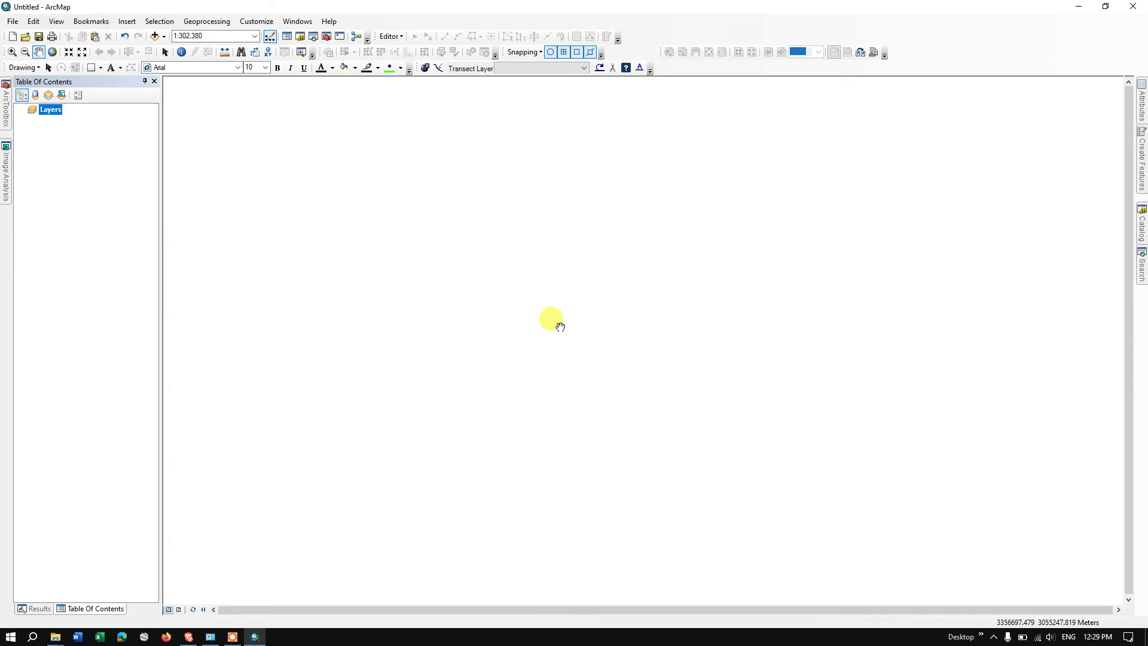
# - Add SOUTH_GOA.shp from the Downloads folder to the ArcMap map
pyautogui.click(164, 37)
pyautogui.click(174, 48)
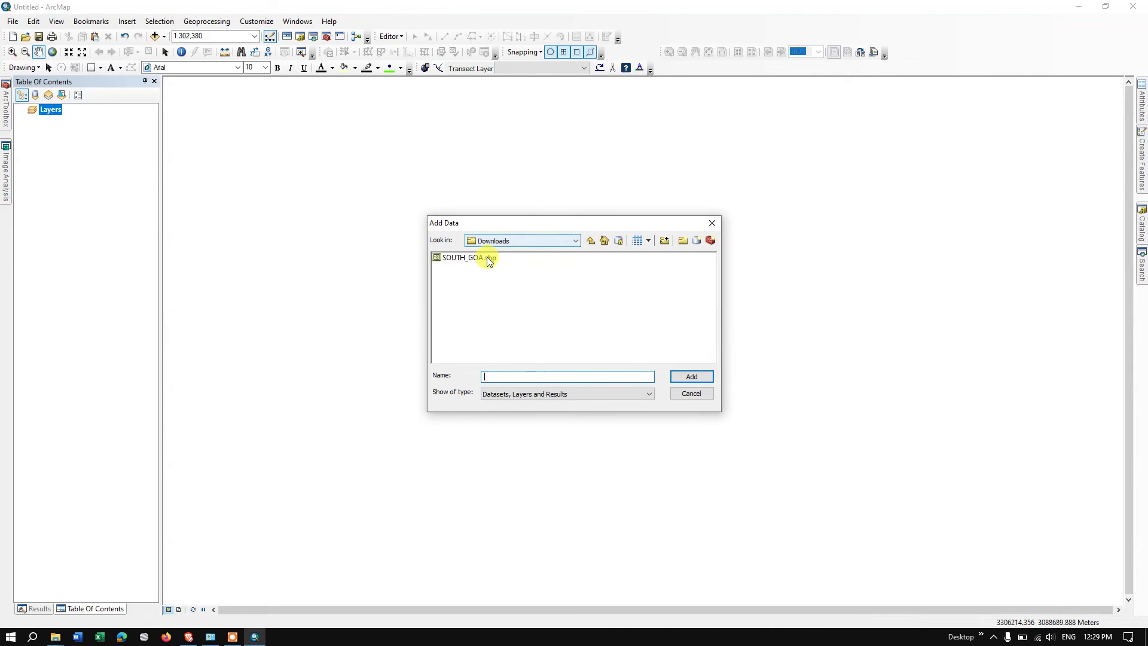
pyautogui.click(489, 260)
pyautogui.click(691, 377)
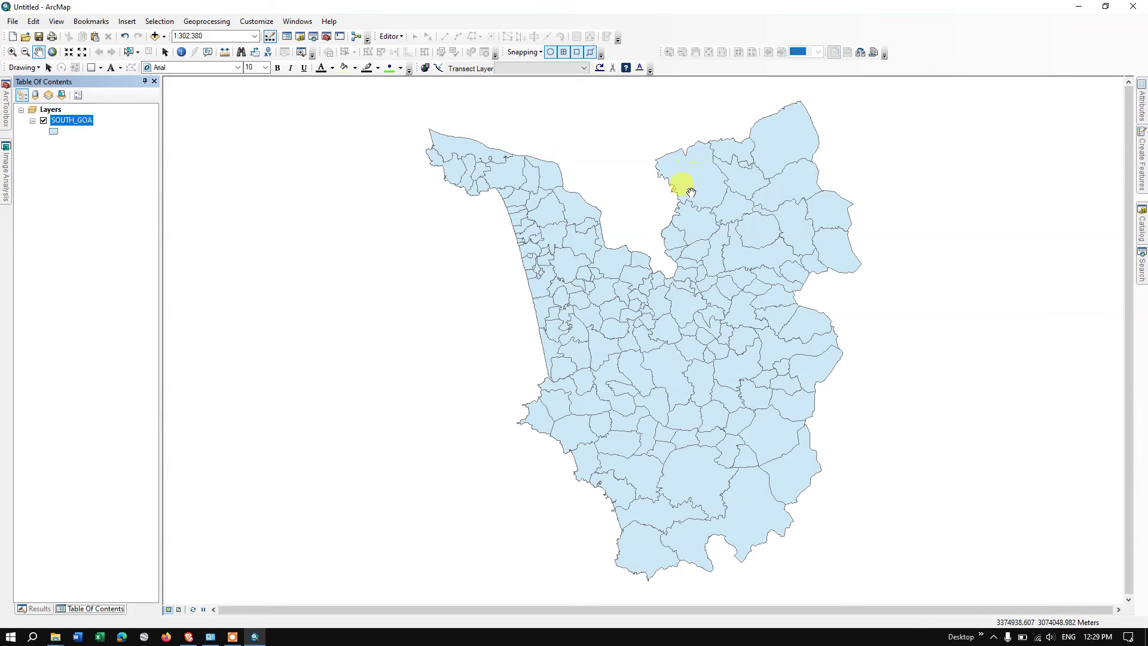
# - Open the SOUTH_GOA attribute table and widen it beside the map to show all columns
pyautogui.rightClick(84, 127)
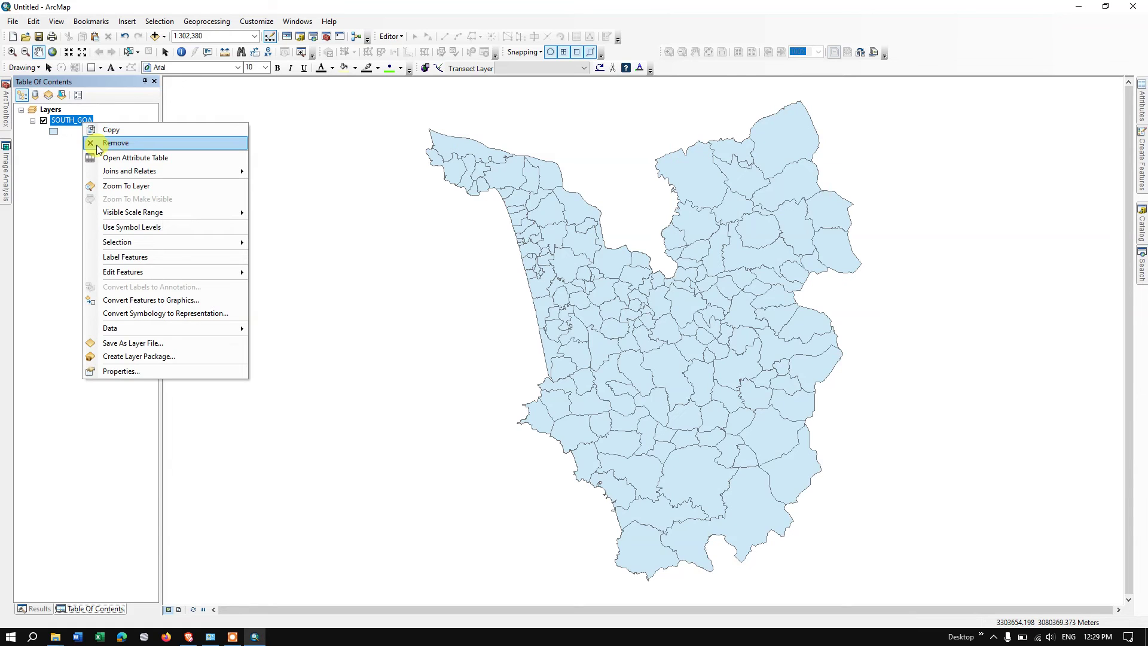
pyautogui.click(96, 157)
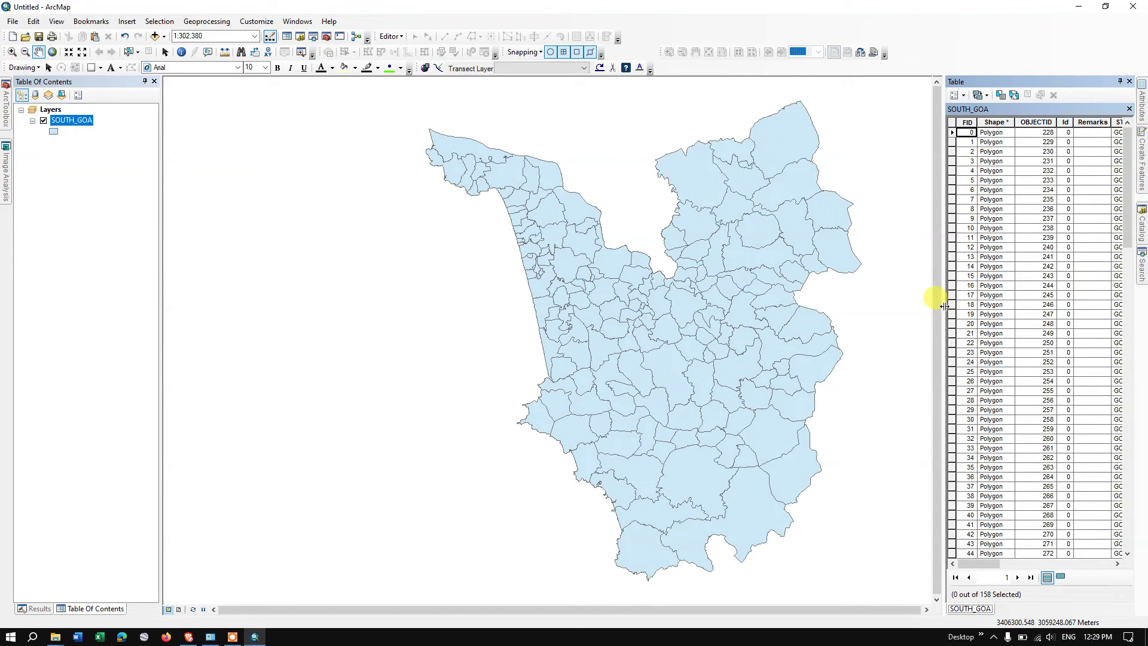
pyautogui.moveTo(943, 306); pyautogui.dragTo(577, 293)
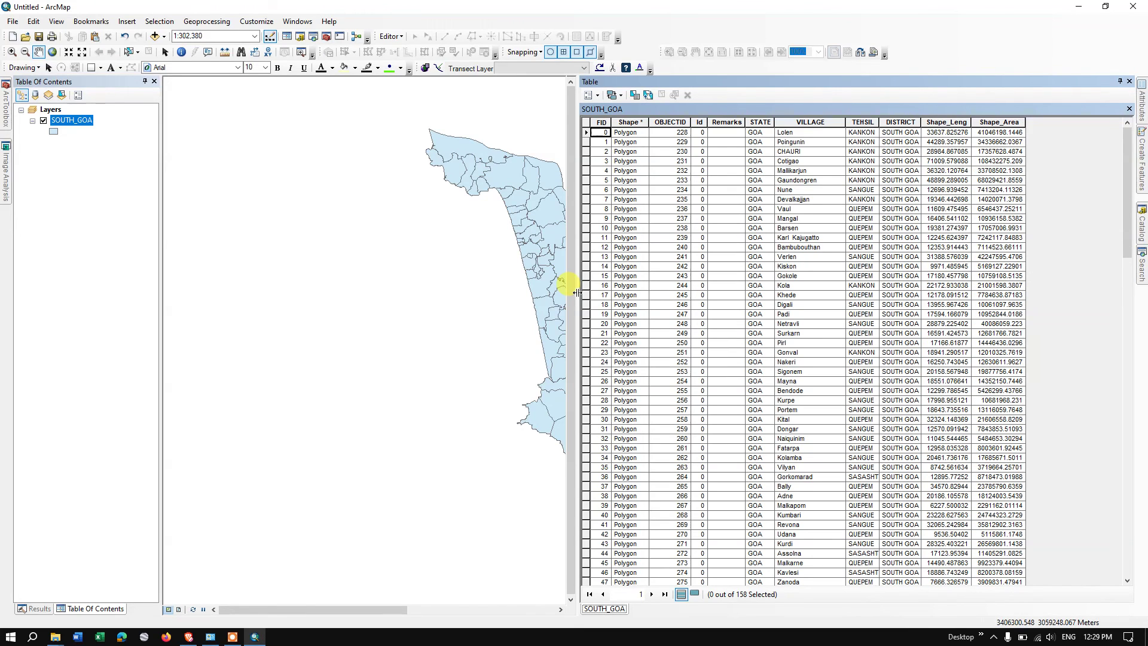
pyautogui.scroll(-20, 795, 138)
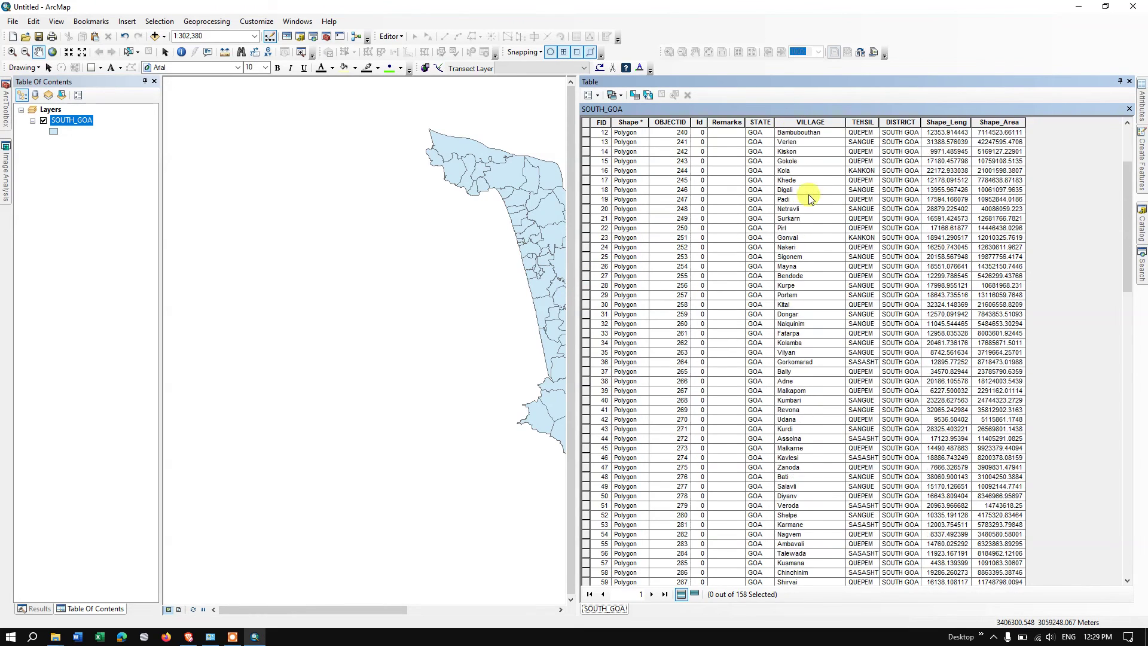
pyautogui.scroll(-14, 813, 221)
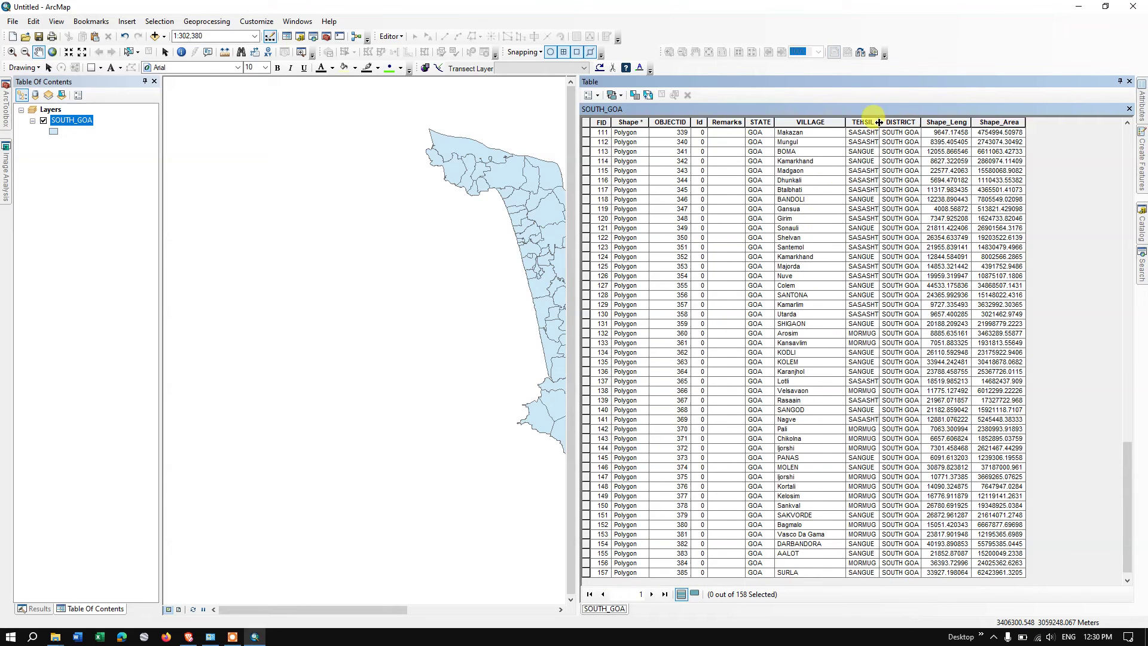
# - Widen the TEHSIL column and select the DISTRICT, Shape_Leng and Shape_Area fields
pyautogui.moveTo(888, 122); pyautogui.dragTo(907, 123)
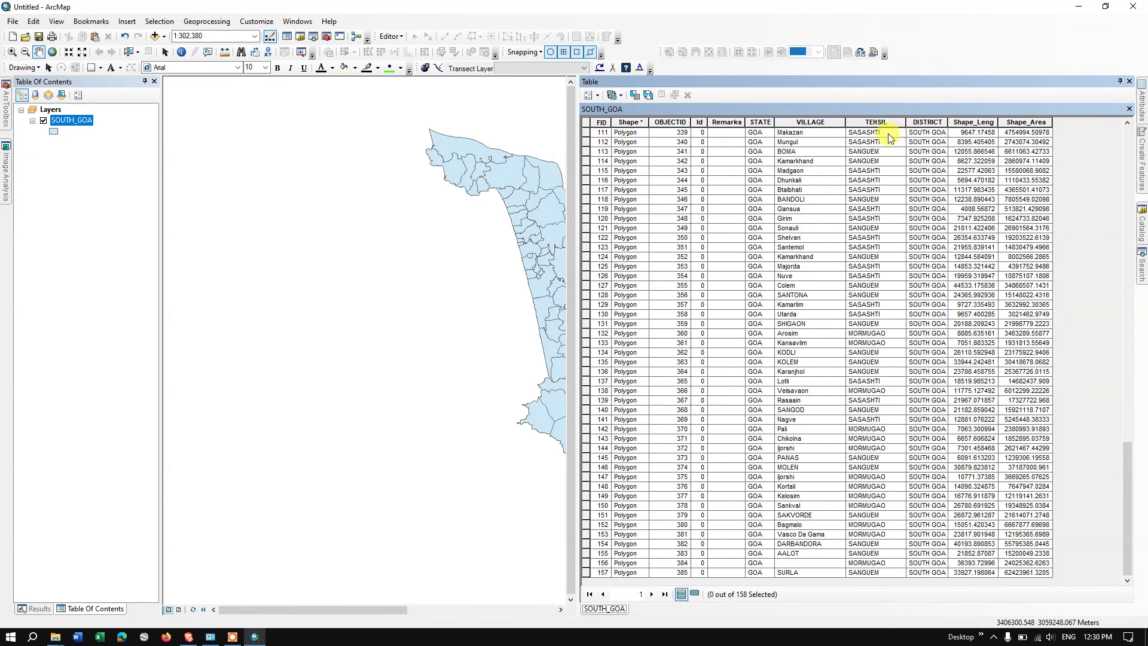
pyautogui.click(929, 122)
pyautogui.click(990, 122)
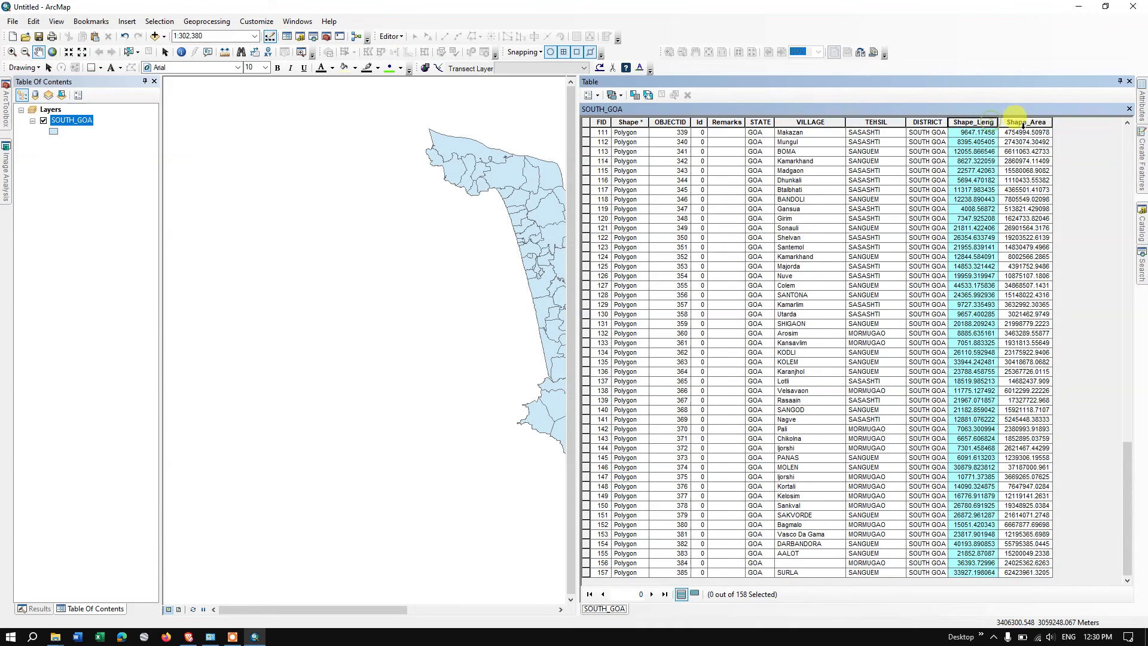
pyautogui.click(1024, 123)
pyautogui.click(972, 122)
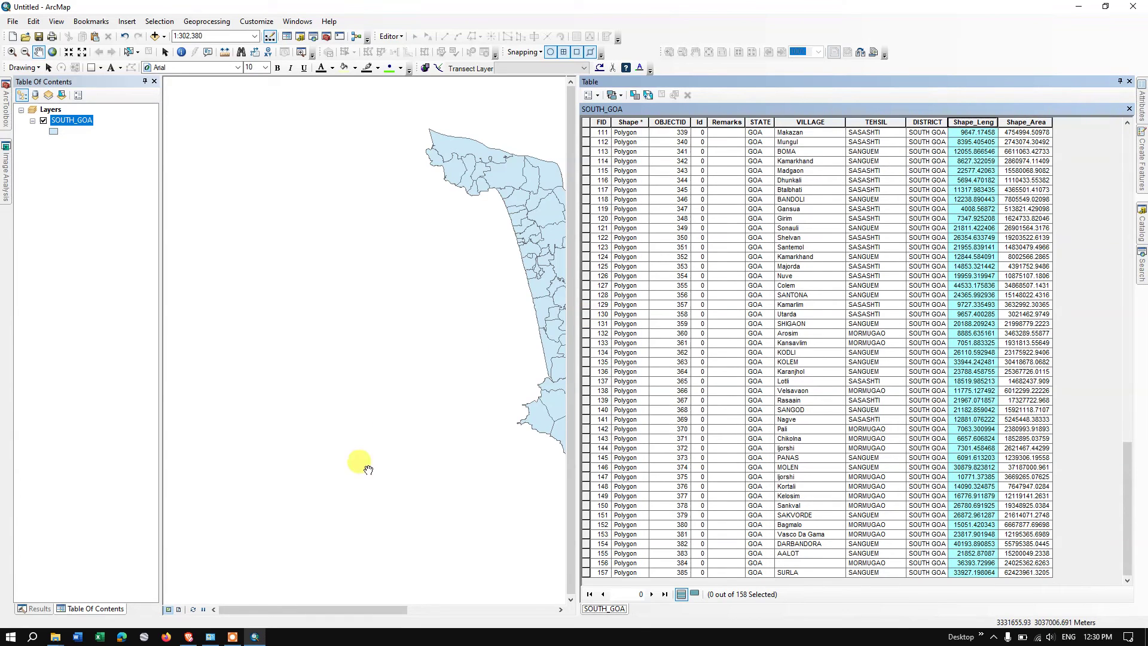
# - In the portal catalogue, add the shapefile village boundary product for GOA, NORTH GOA to the cart
pyautogui.click(193, 638)
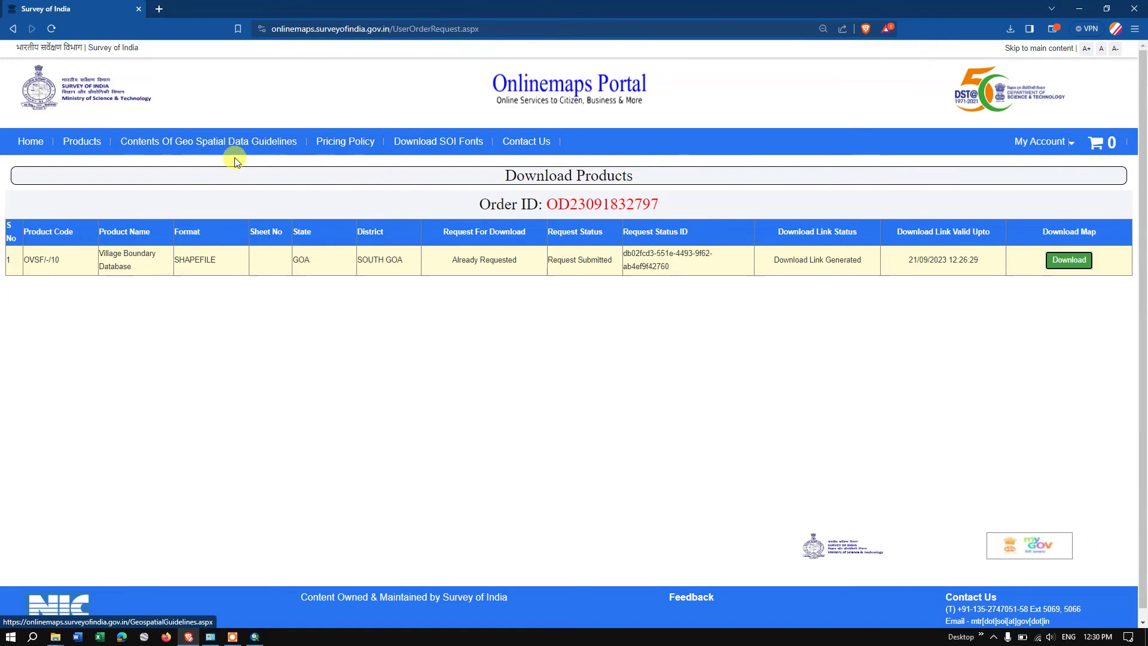
pyautogui.click(84, 150)
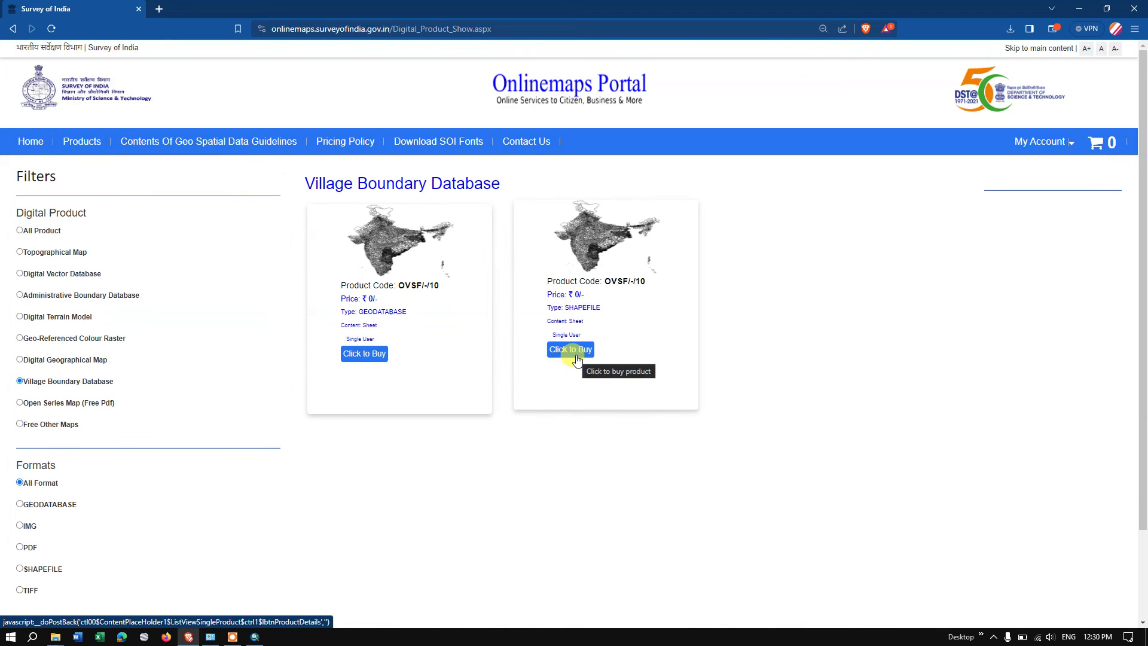
pyautogui.click(580, 358)
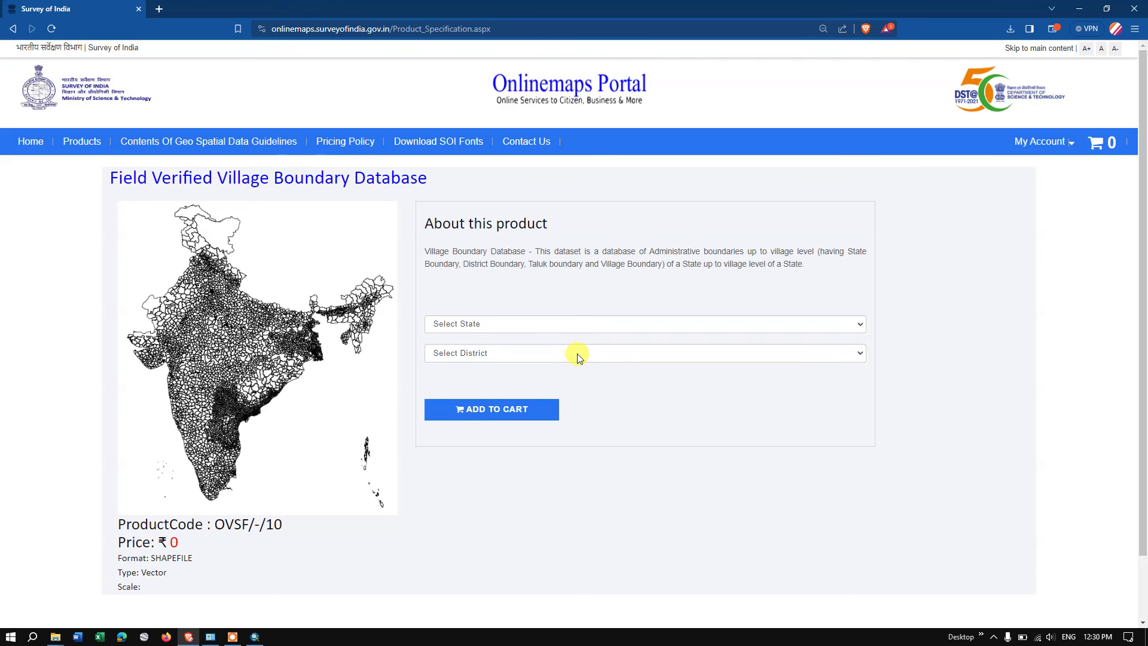
pyautogui.click(544, 329)
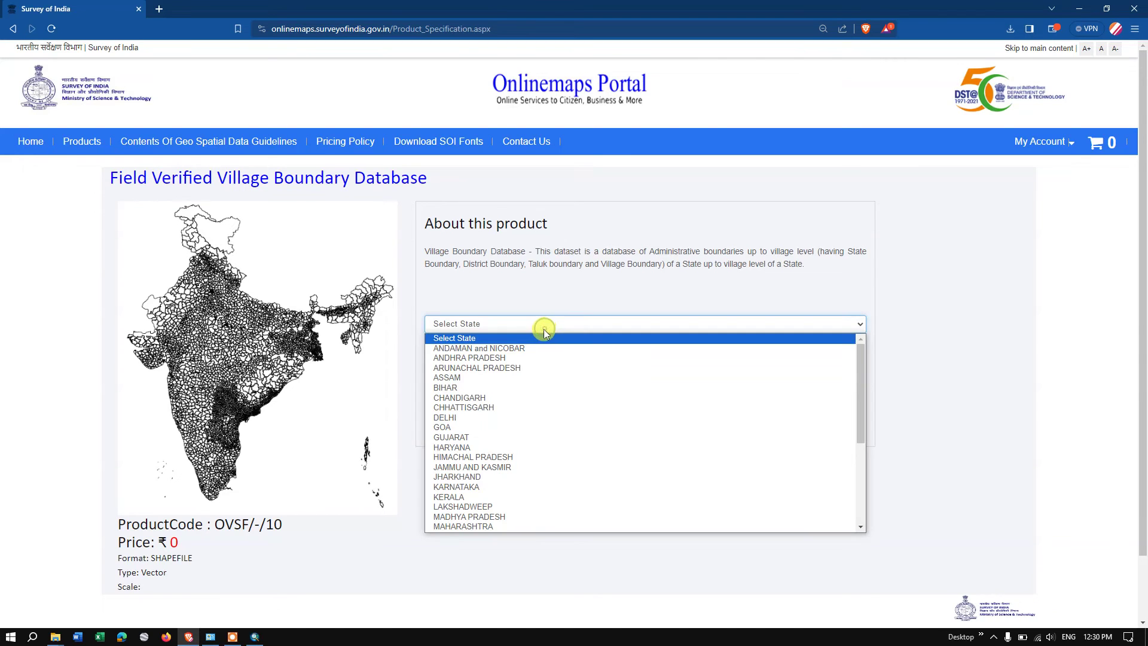
pyautogui.click(468, 428)
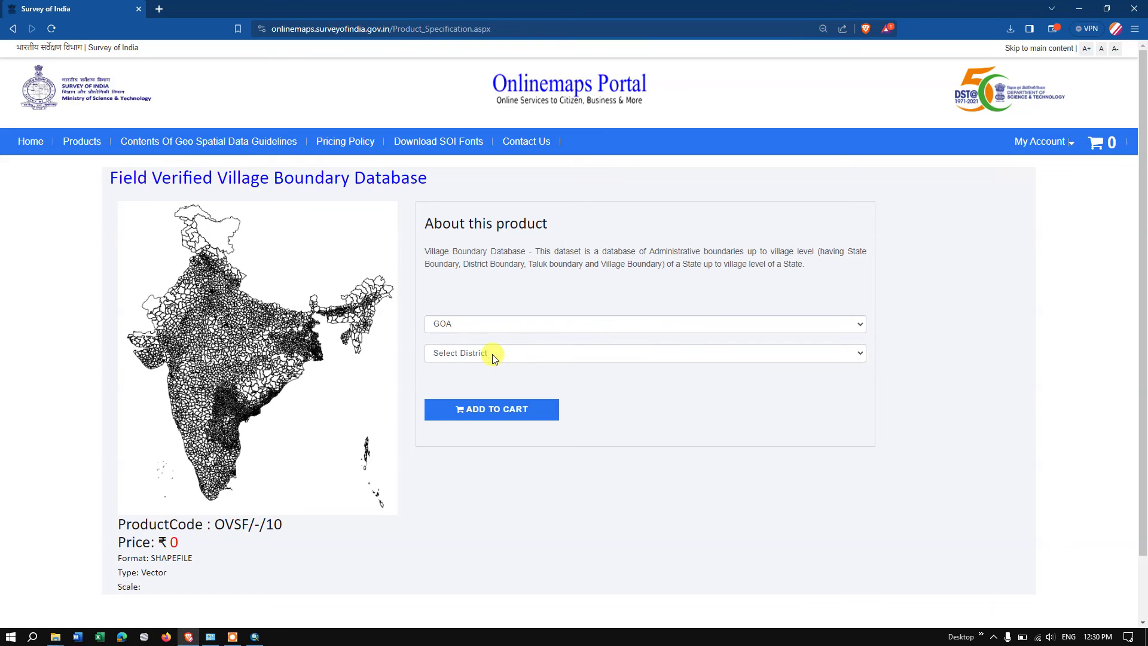
pyautogui.click(493, 354)
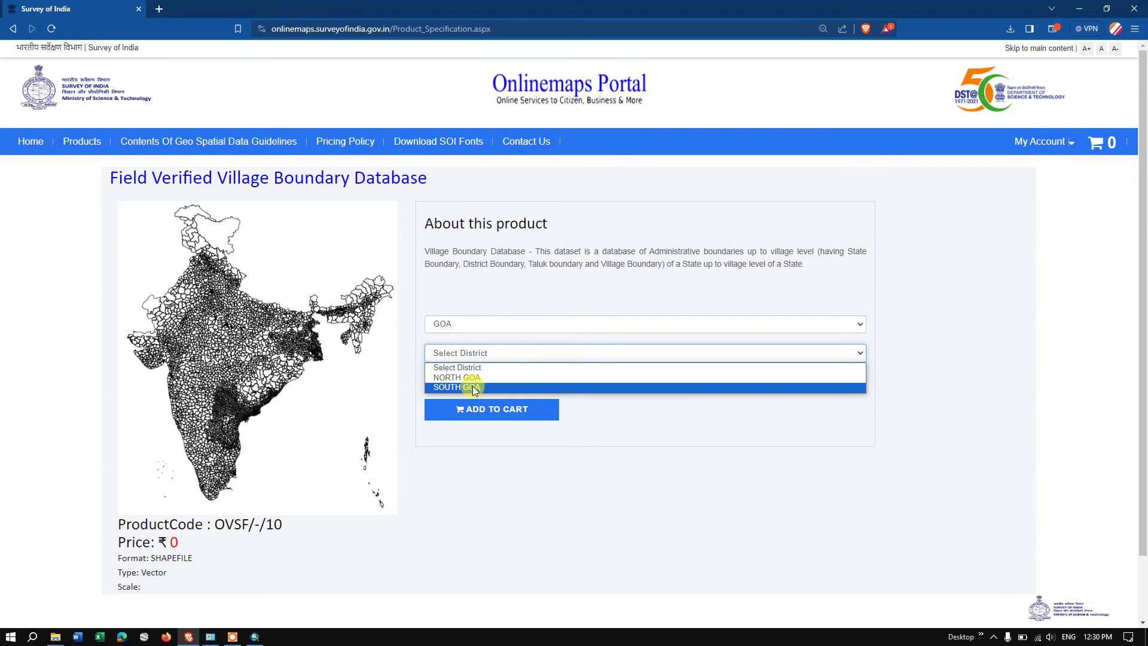
pyautogui.click(477, 379)
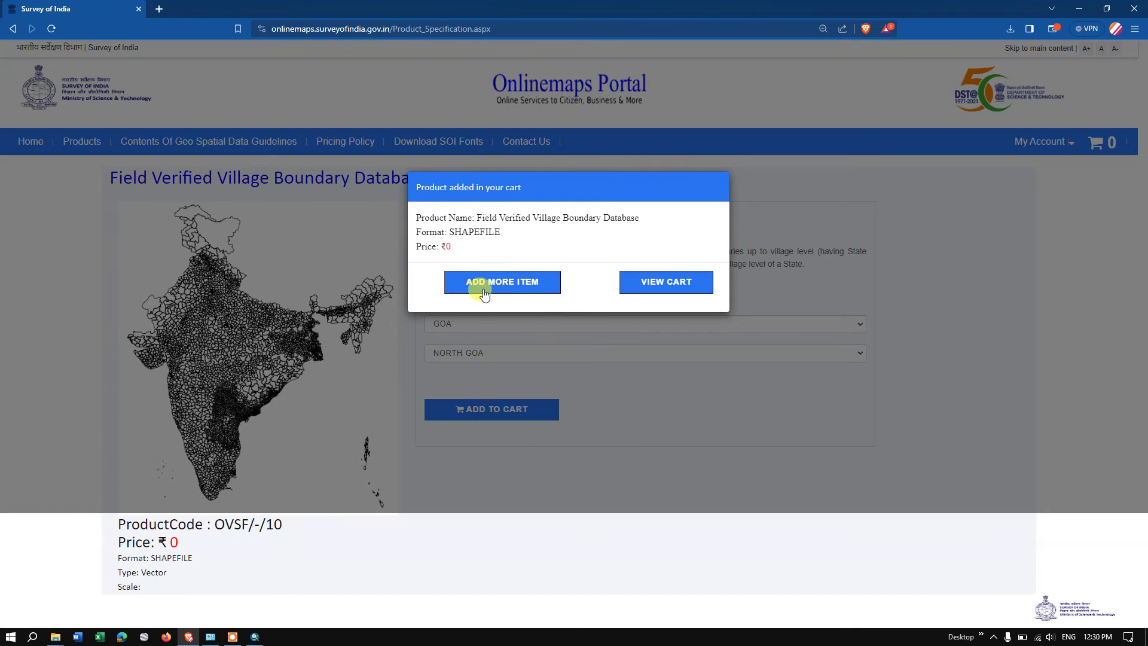
pyautogui.click(518, 287)
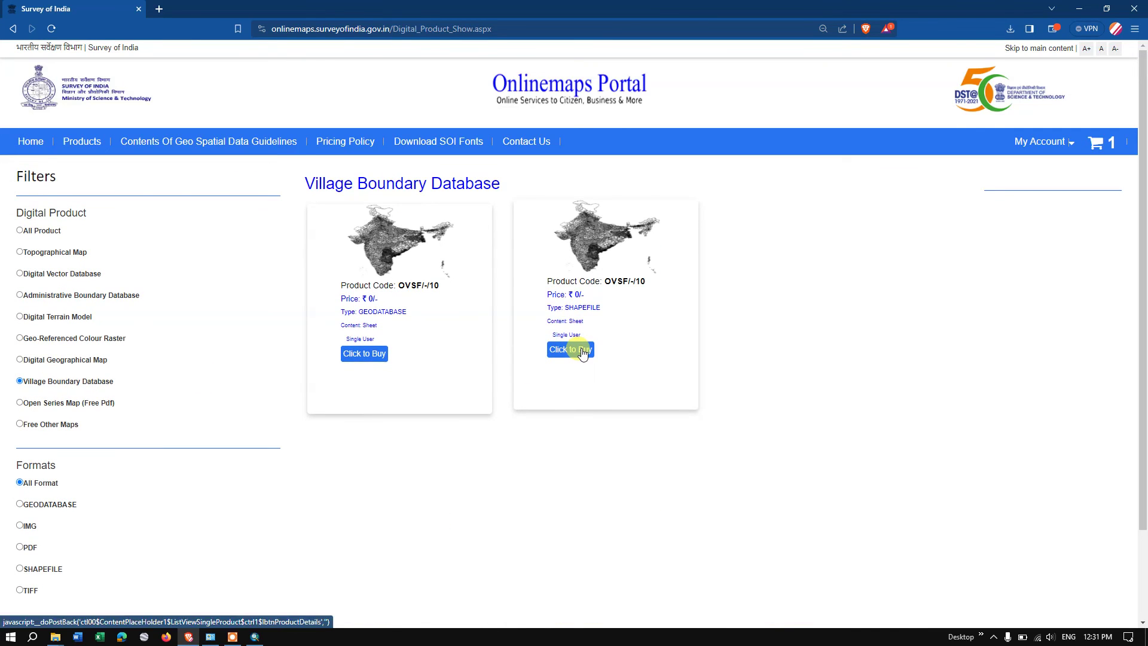
# - Add the GUJARAT, AHMADABAD village boundary shapefile to the cart and view the cart
pyautogui.click(582, 351)
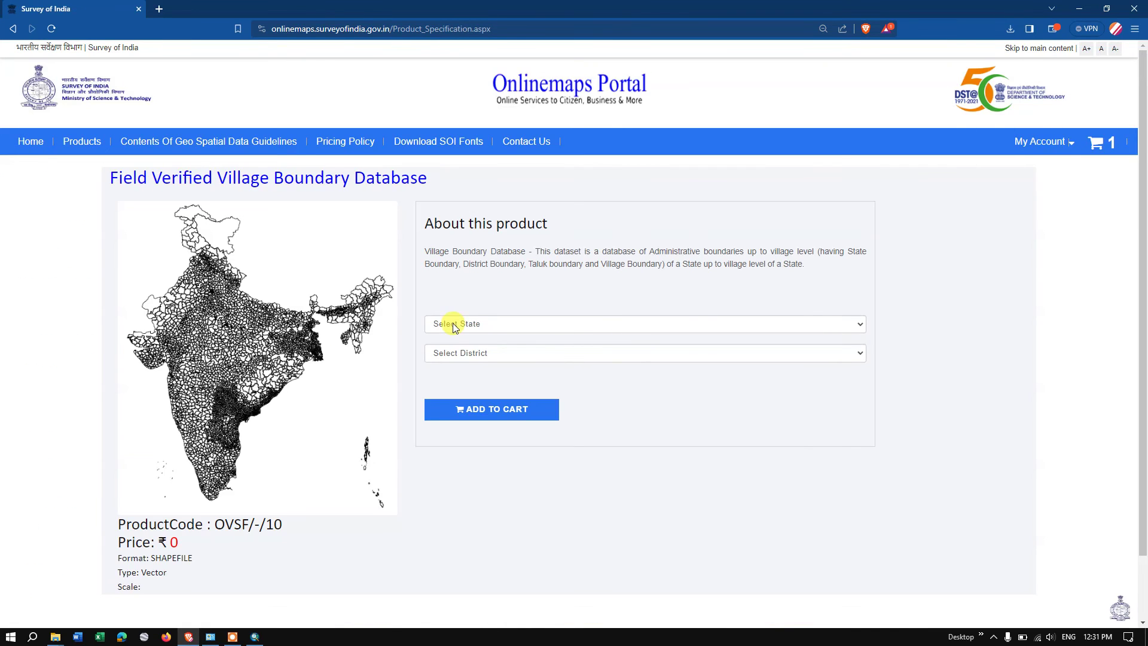
pyautogui.click(454, 327)
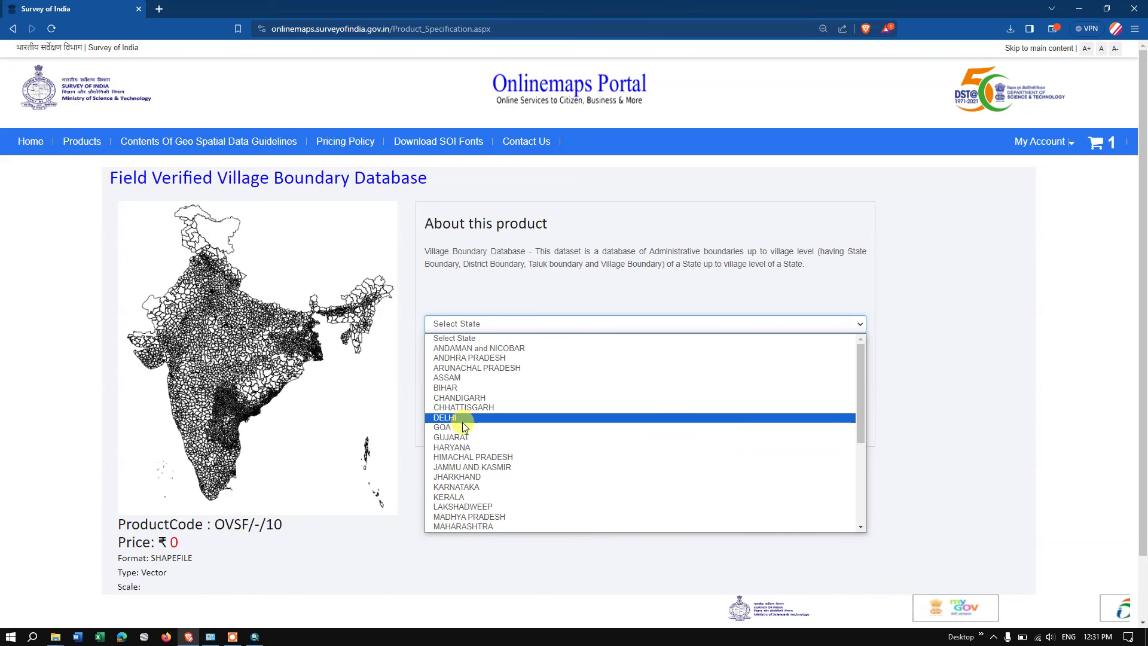
pyautogui.click(462, 438)
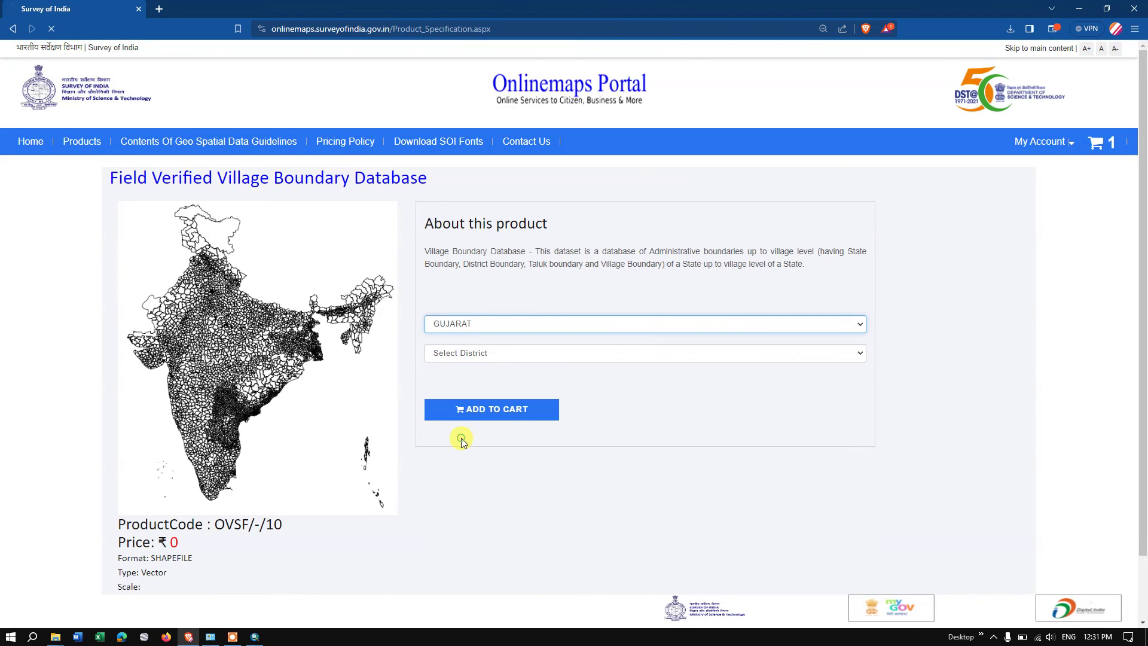
pyautogui.click(469, 354)
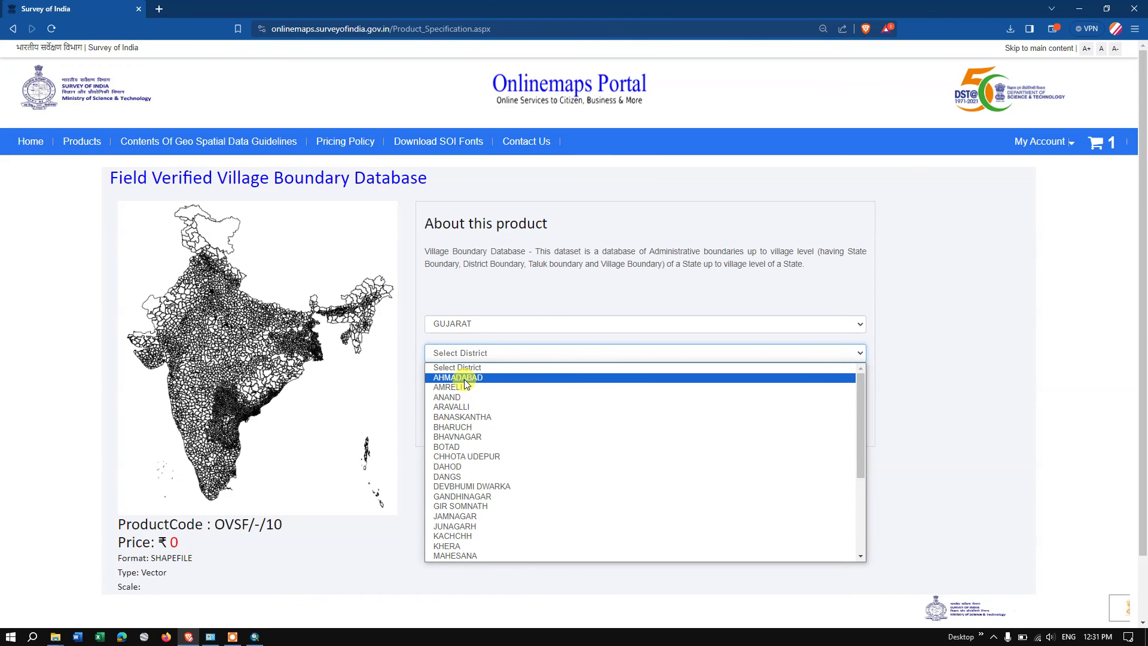
pyautogui.click(465, 378)
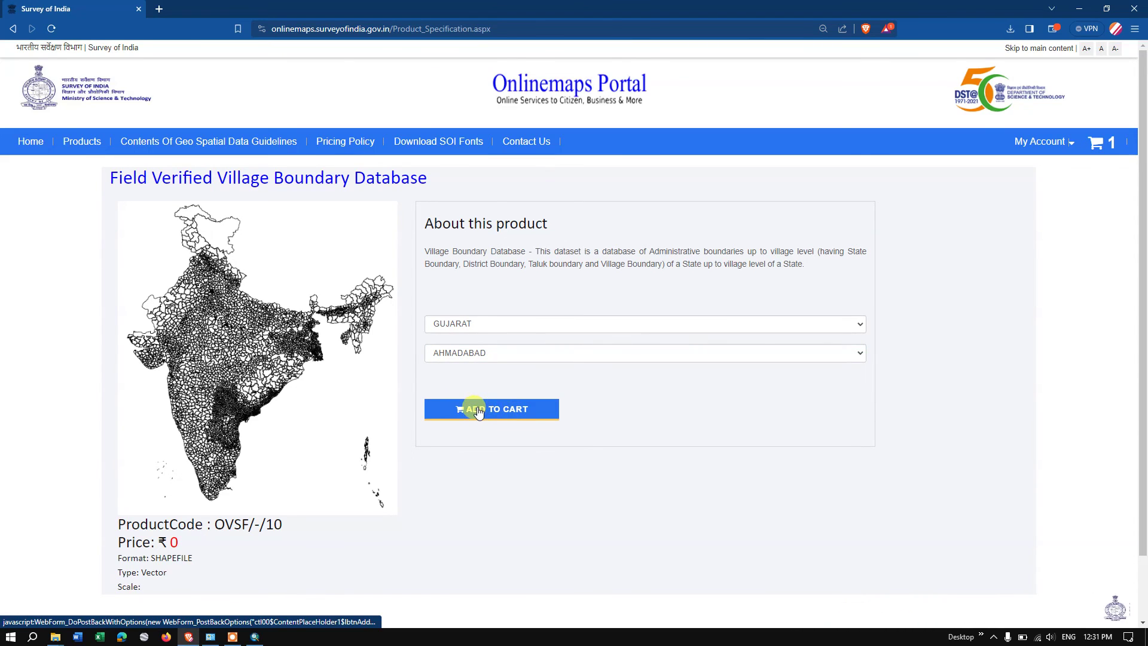
pyautogui.click(478, 411)
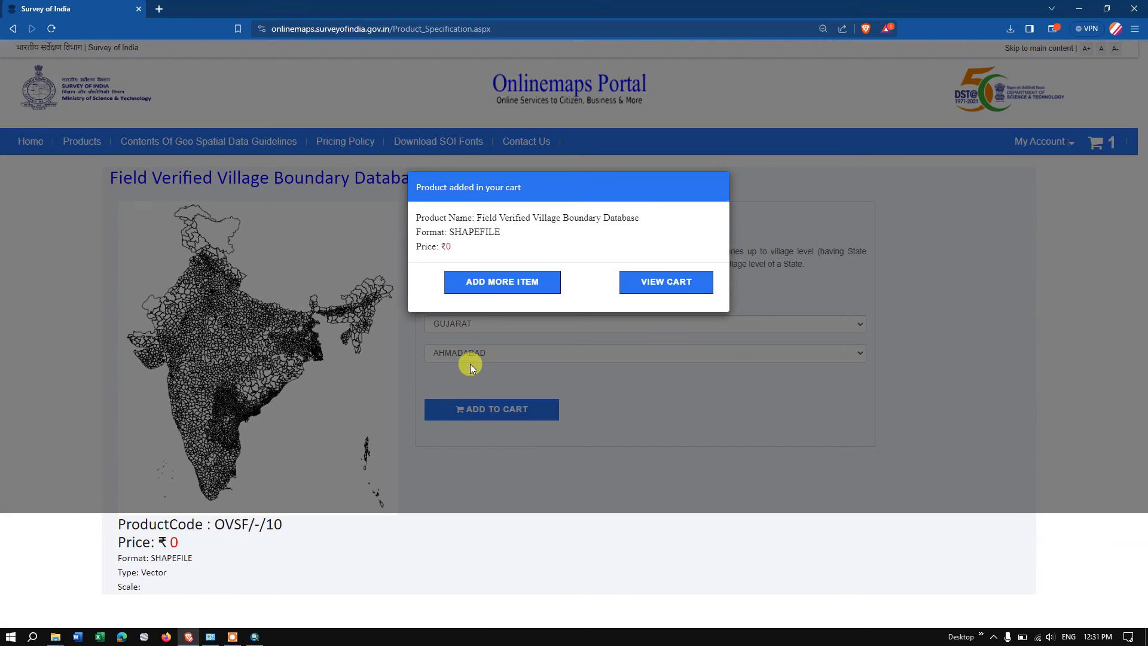
pyautogui.click(657, 285)
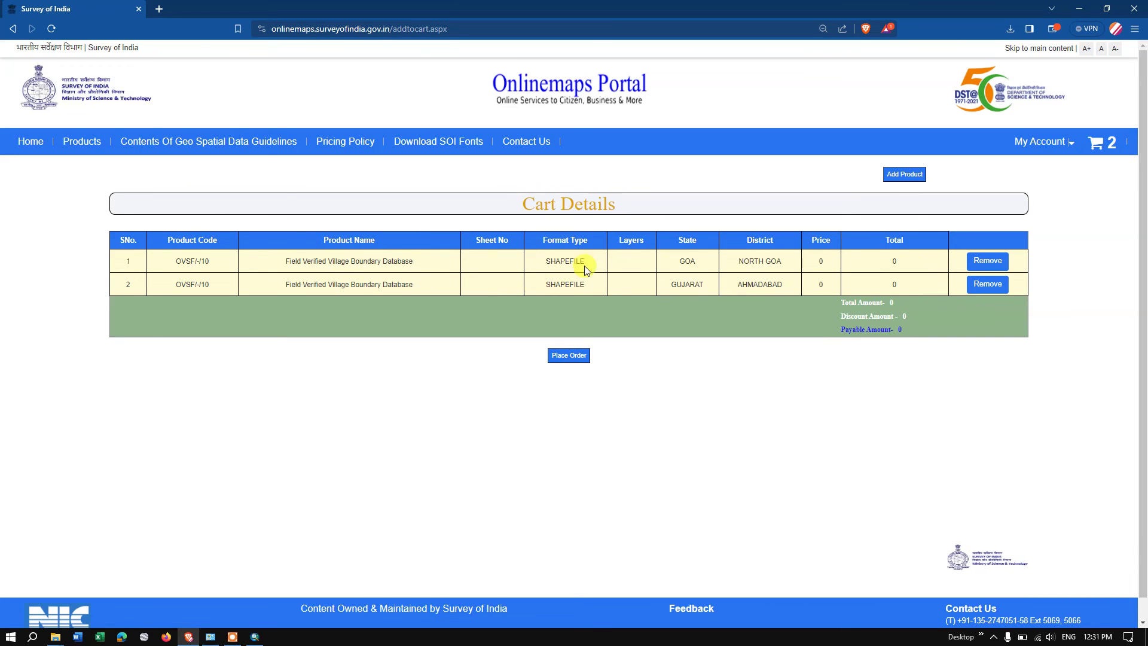
# - Place the two-item order, agree to the terms, and proceed to its download page
pyautogui.click(572, 359)
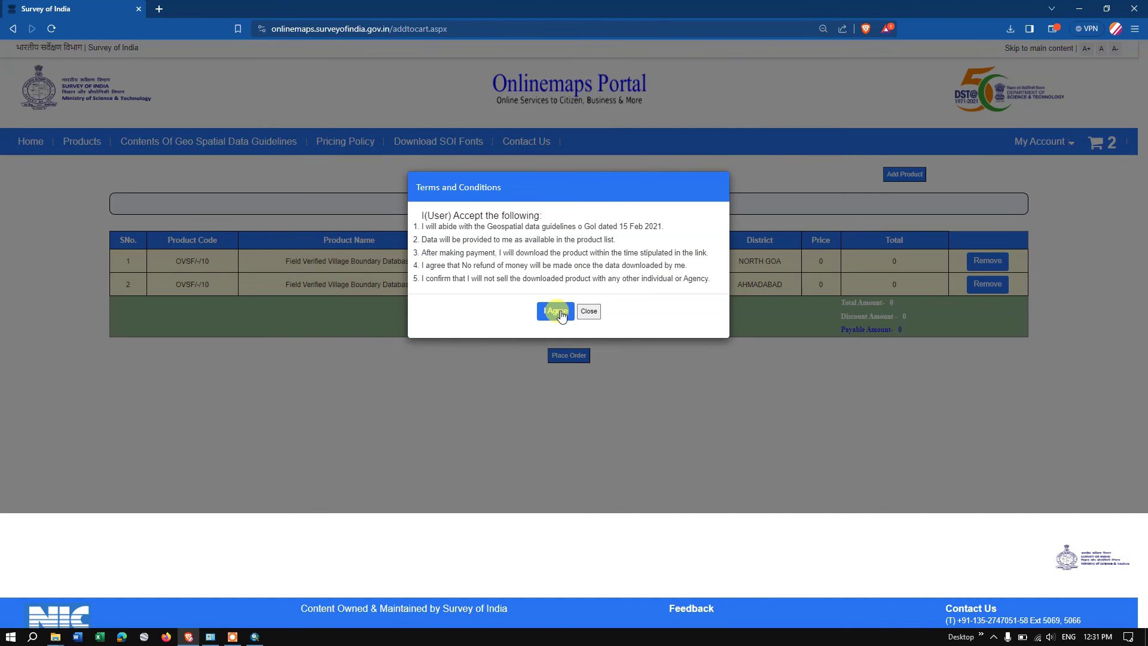
pyautogui.click(560, 312)
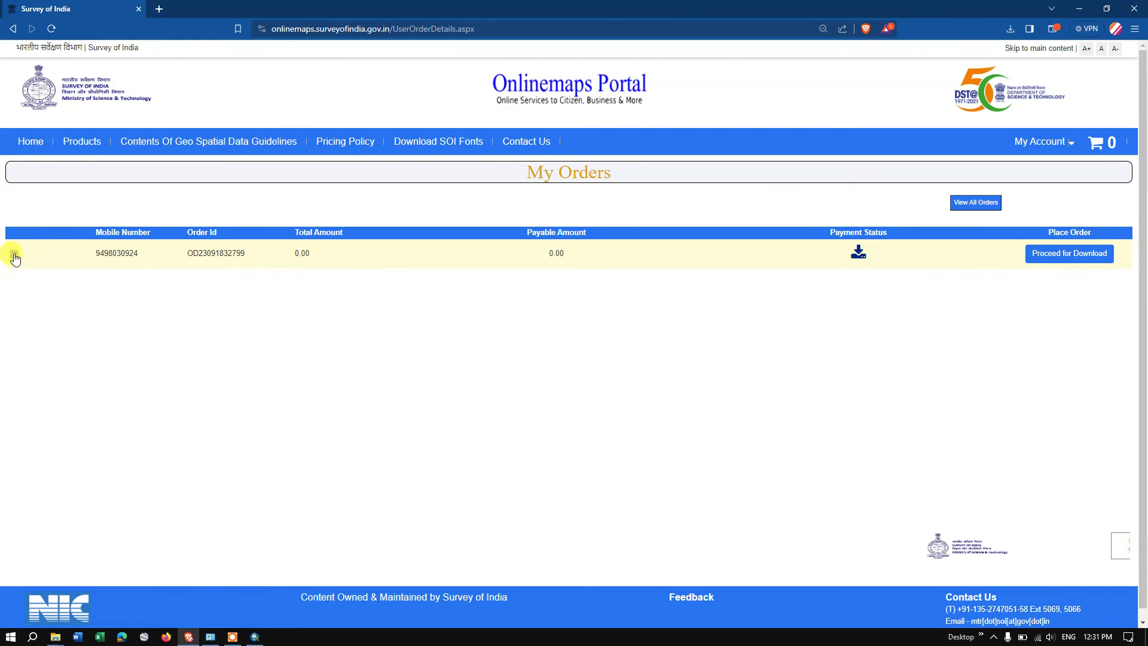
pyautogui.click(14, 257)
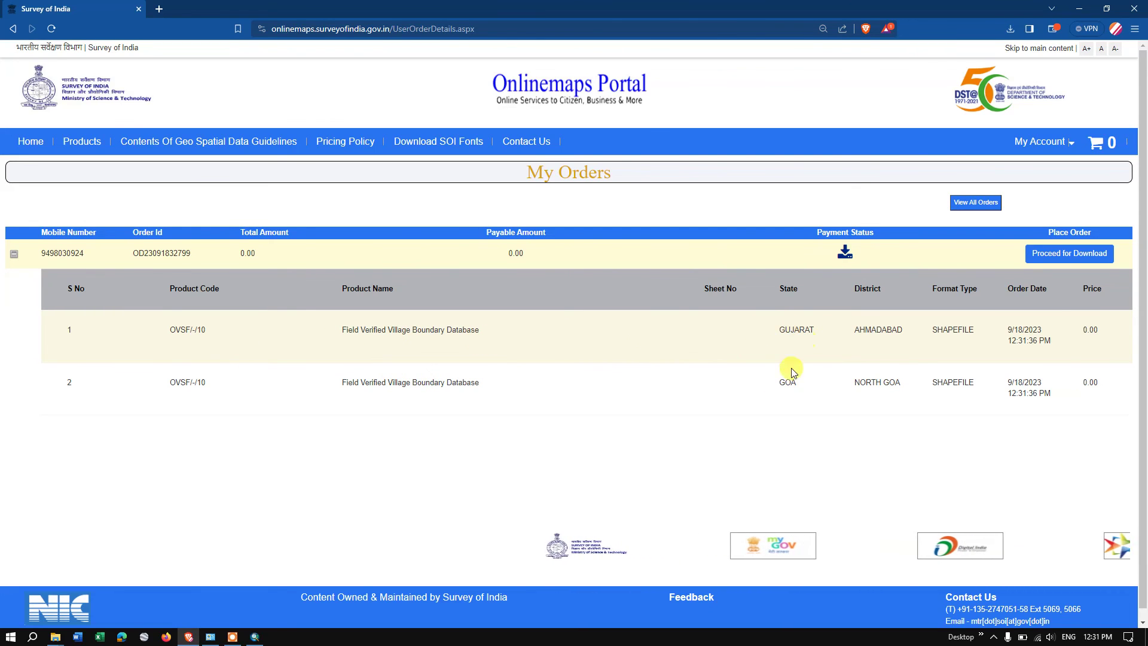
pyautogui.click(1083, 254)
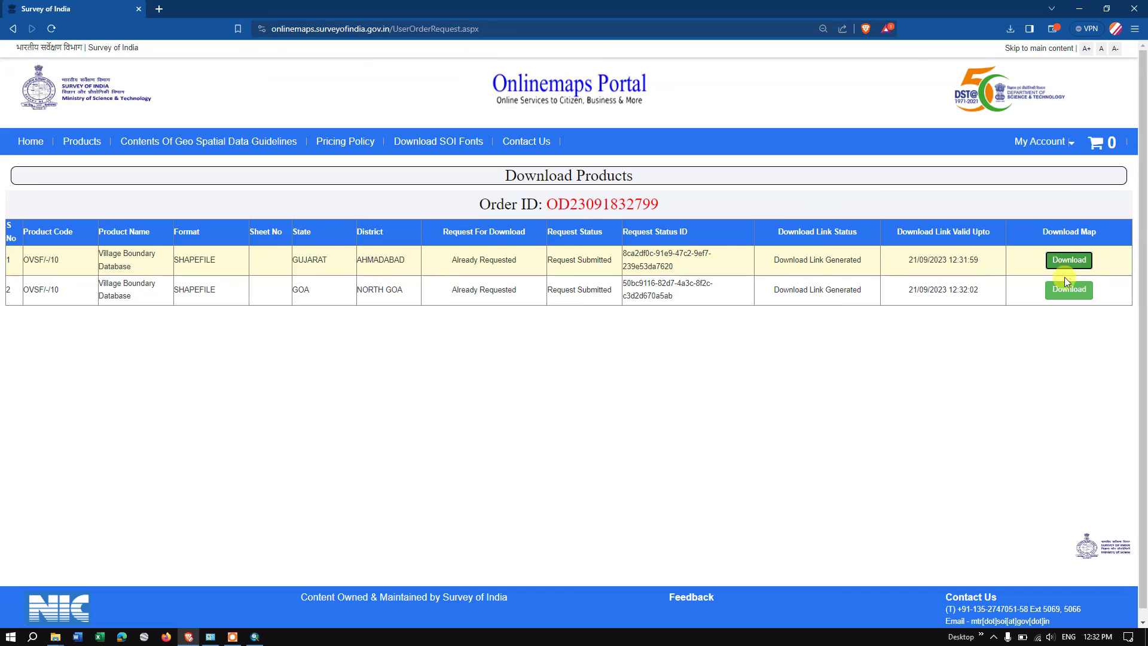
# - Save the Ahmadabad and North Goa zip files to Downloads, then return to ArcMap
pyautogui.click(1067, 289)
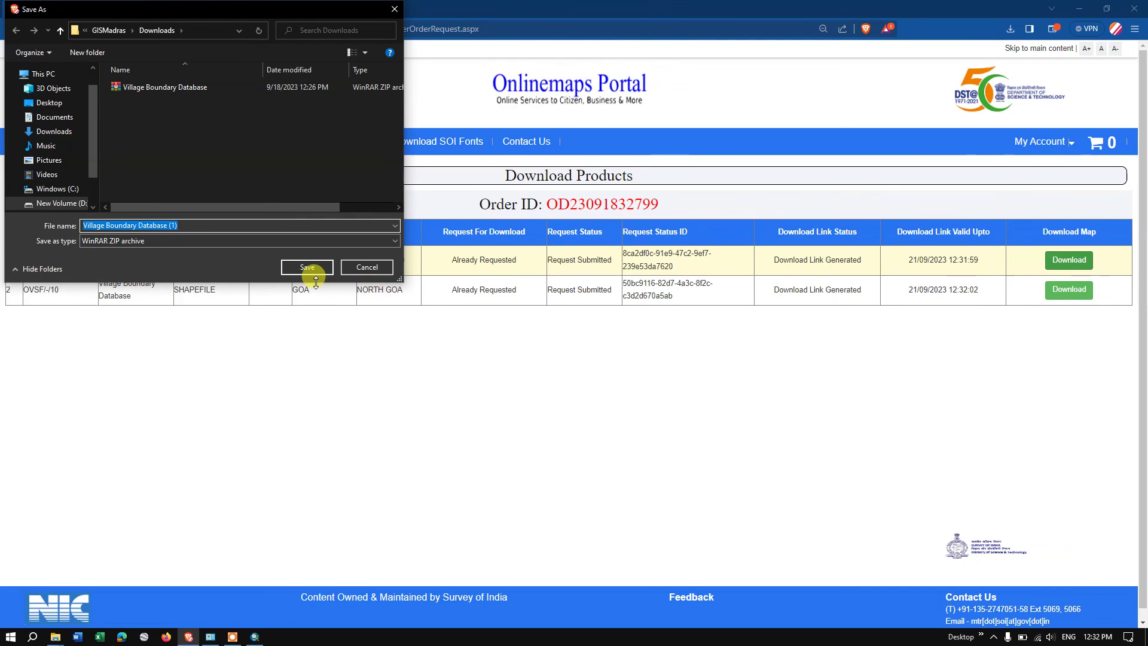
pyautogui.click(316, 272)
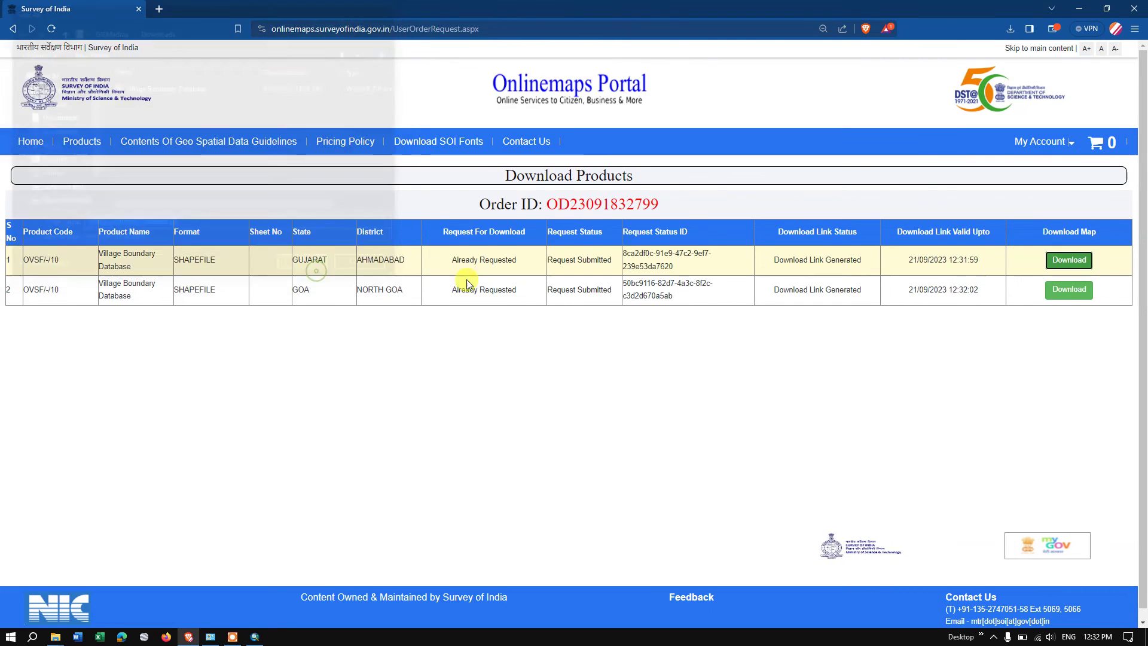
pyautogui.click(1051, 290)
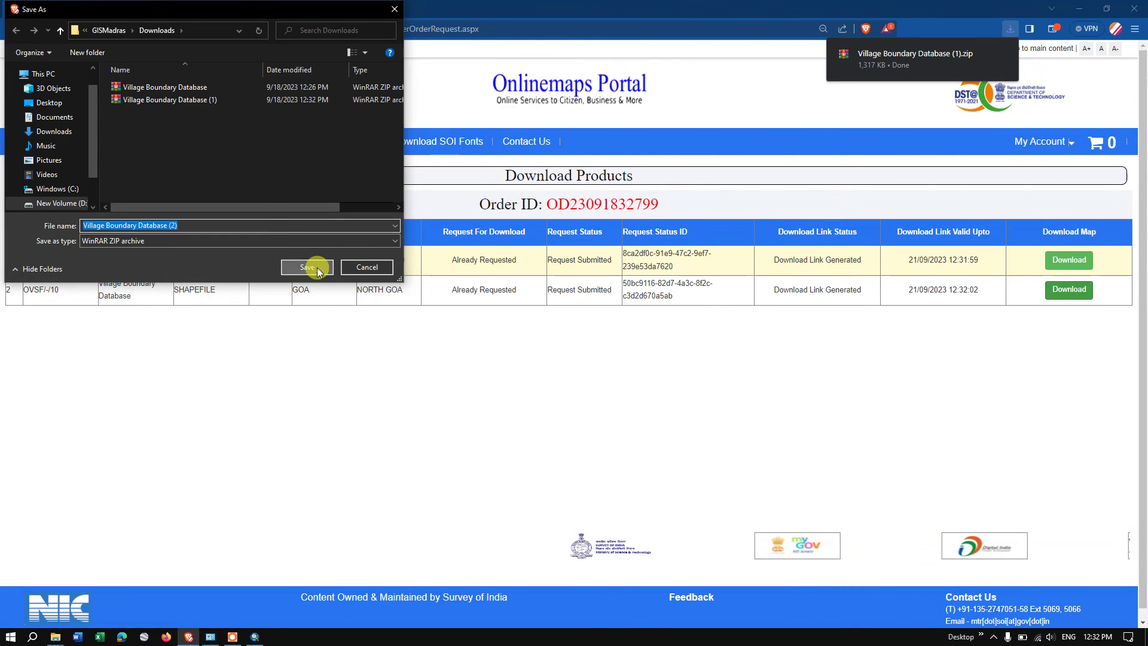
pyautogui.click(318, 272)
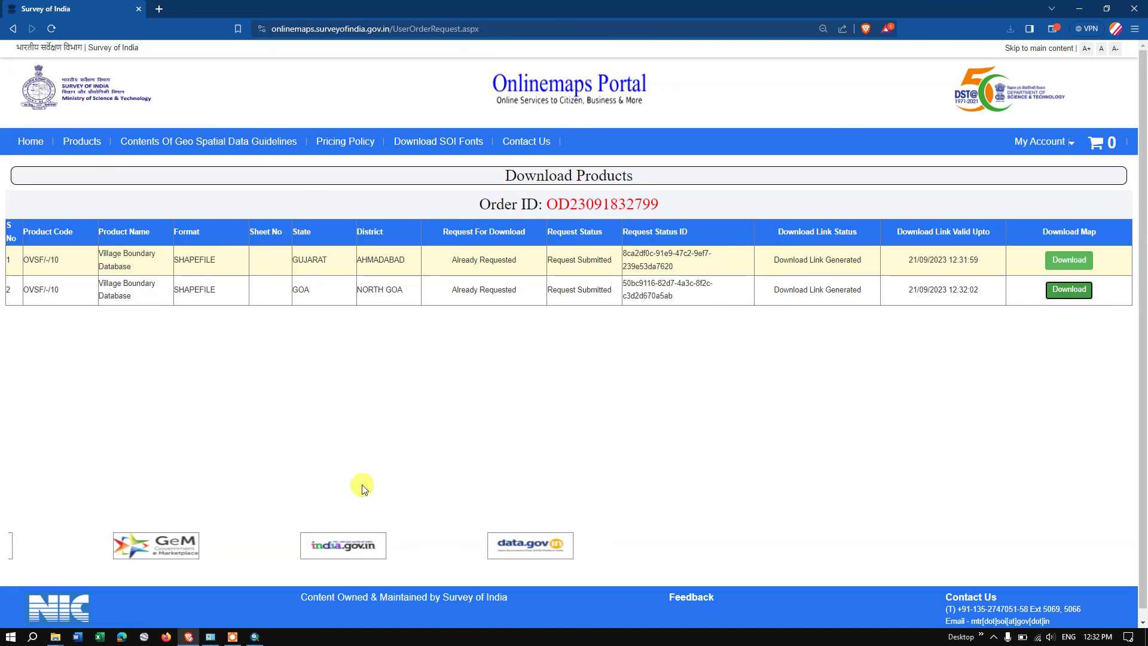
pyautogui.click(256, 637)
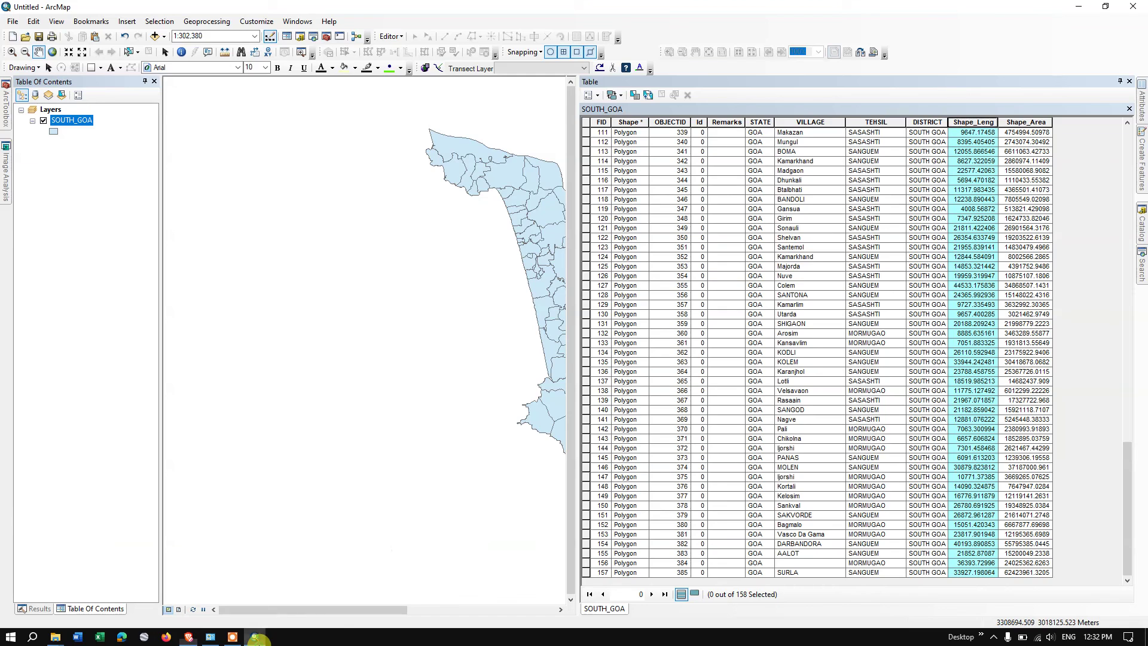